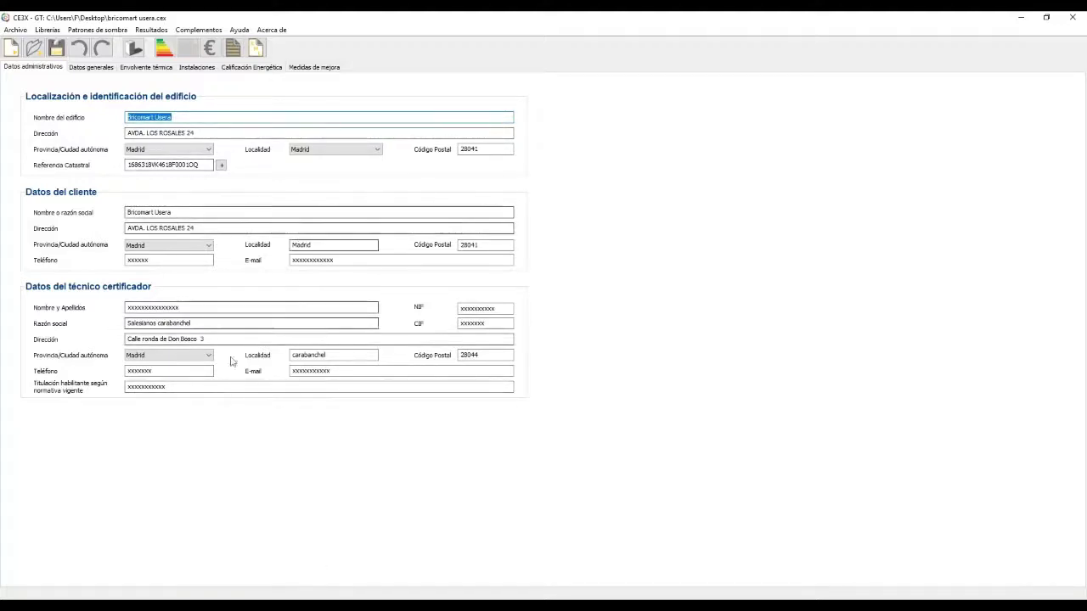
# - View the Bricomart store's surroundings in Google Maps and return to CE3X to review the building's administrative data
pyautogui.hotkey('alt', 'Tab')
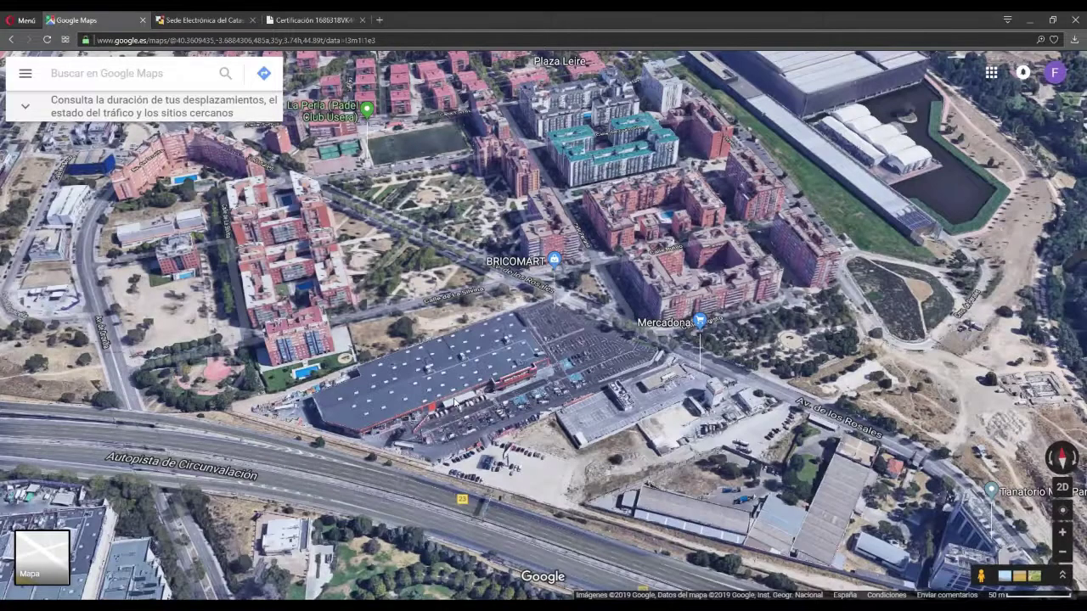
pyautogui.scroll(-3, 815, 464)
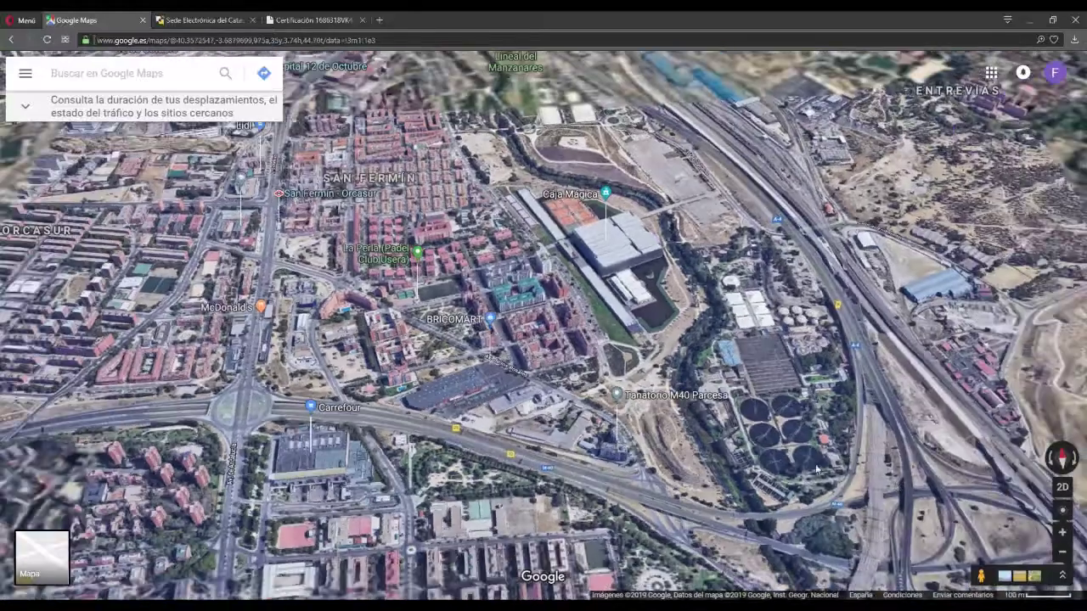
pyautogui.hotkey('alt', 'Tab')
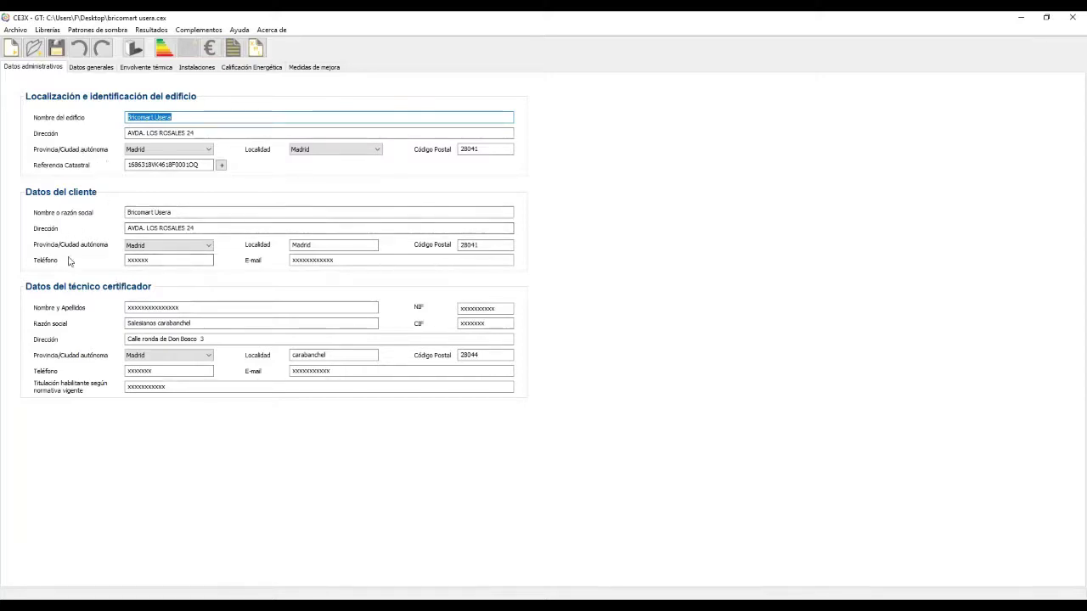
pyautogui.click(212, 134)
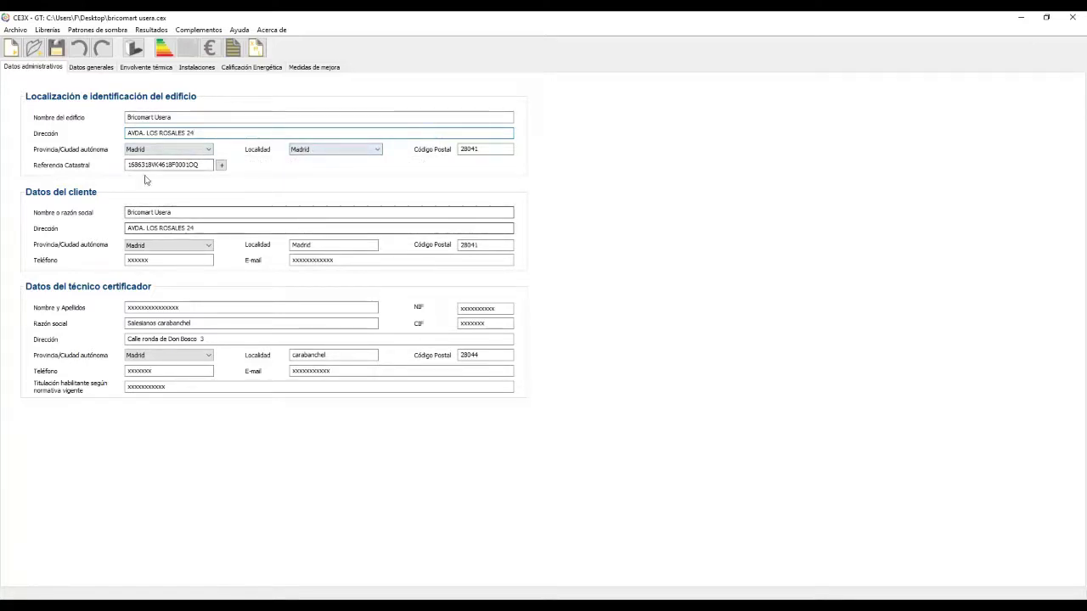
# - Switch to the Sede Electrónica del Catastro map and view the Bricomart parcel's information and façade photo
pyautogui.hotkey('alt', 'Tab')
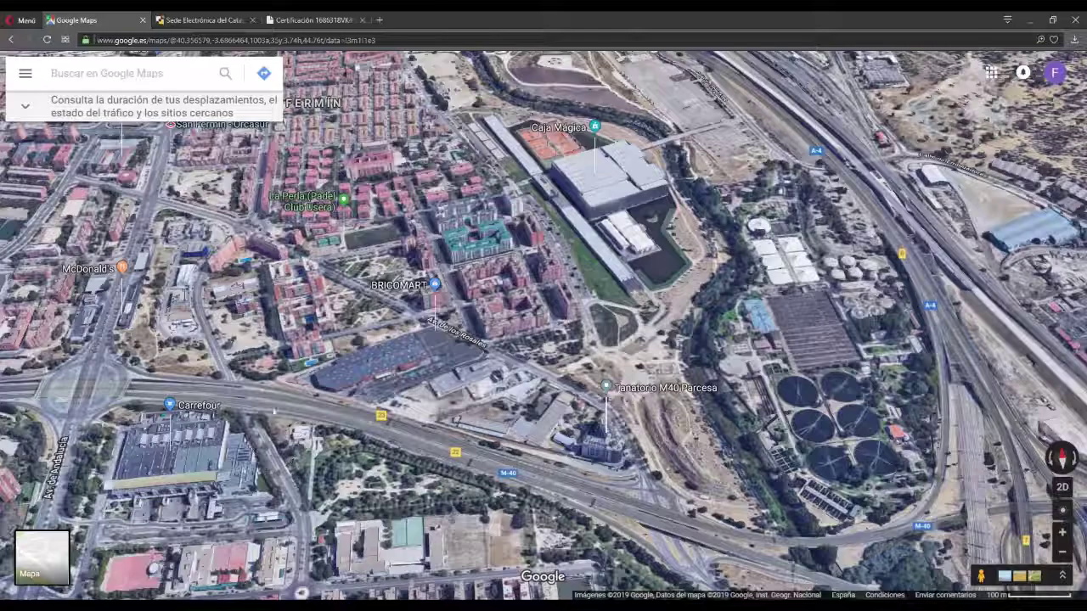
pyautogui.click(174, 14)
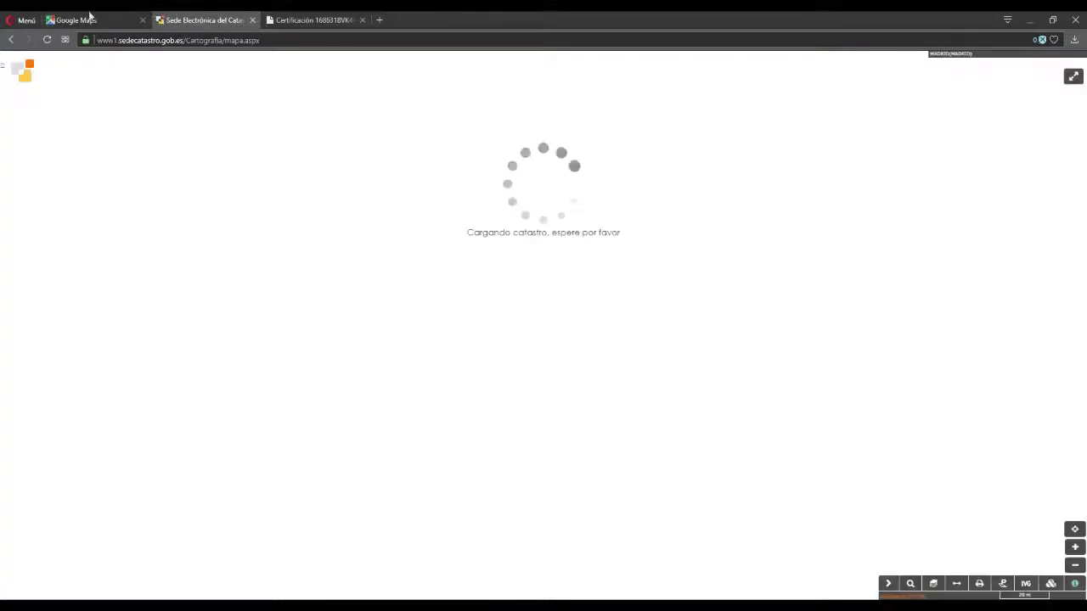
pyautogui.scroll(-2, 438, 278)
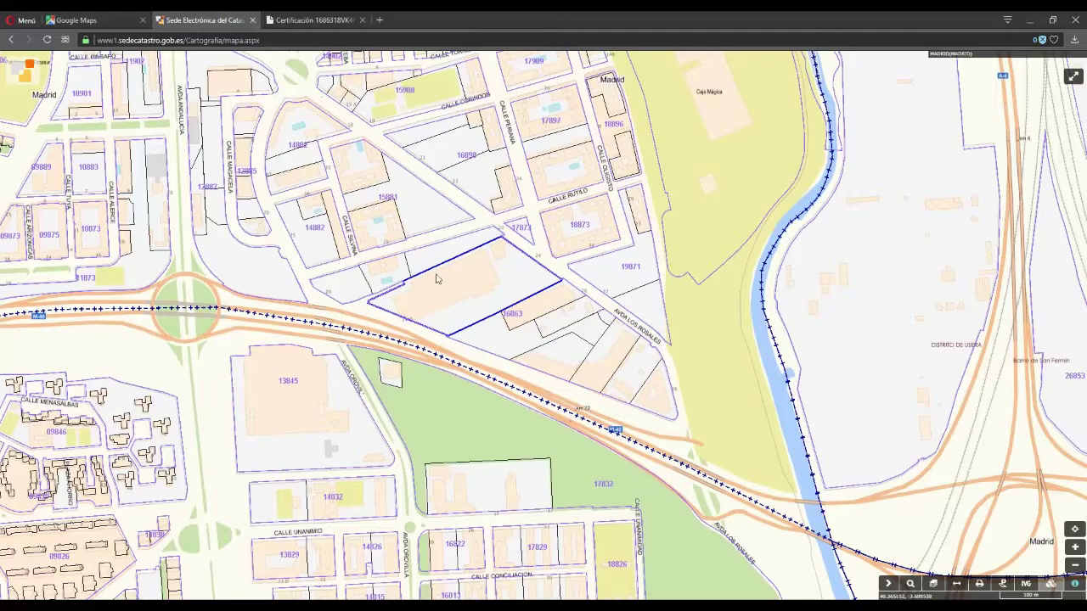
pyautogui.scroll(3, 437, 278)
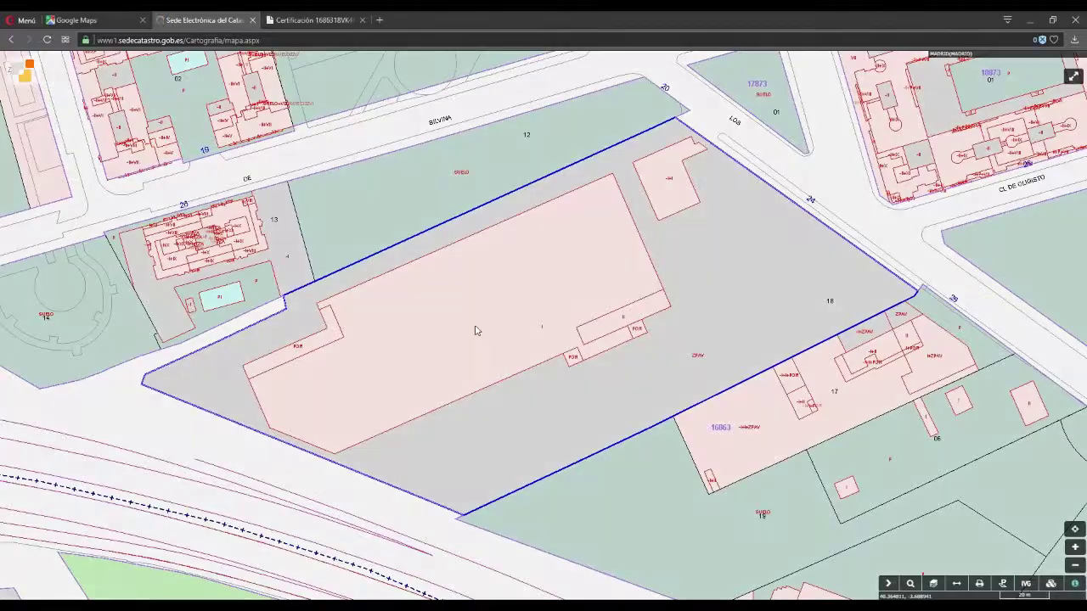
pyautogui.click(476, 327)
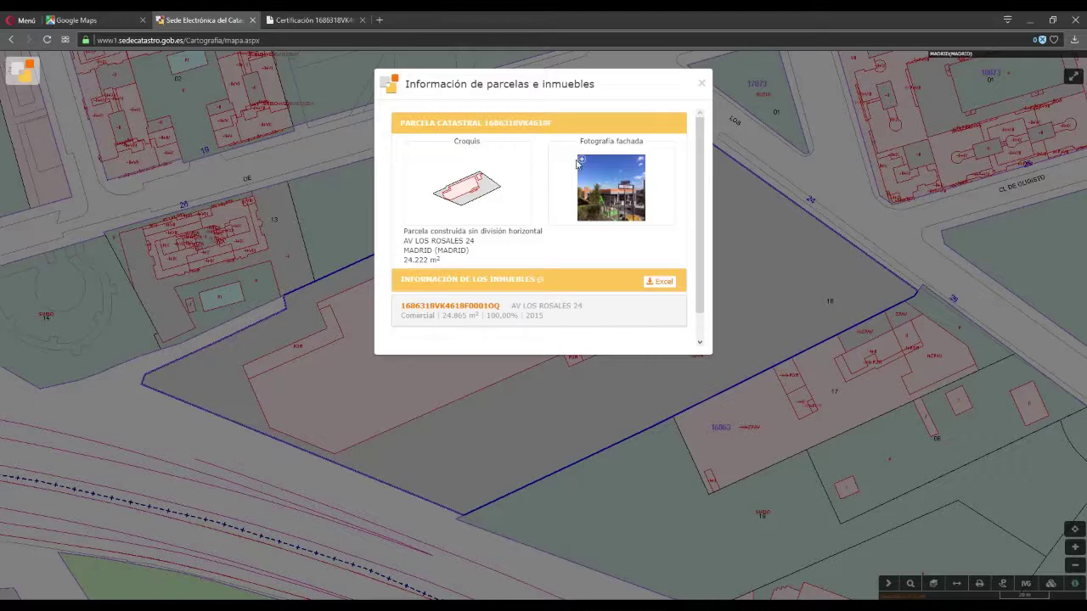
pyautogui.click(613, 197)
pyautogui.click(684, 142)
# - Open the property's detailed cadastral record, check its cadastral reference, and bring up the cadastral certification PDF
pyautogui.click(490, 311)
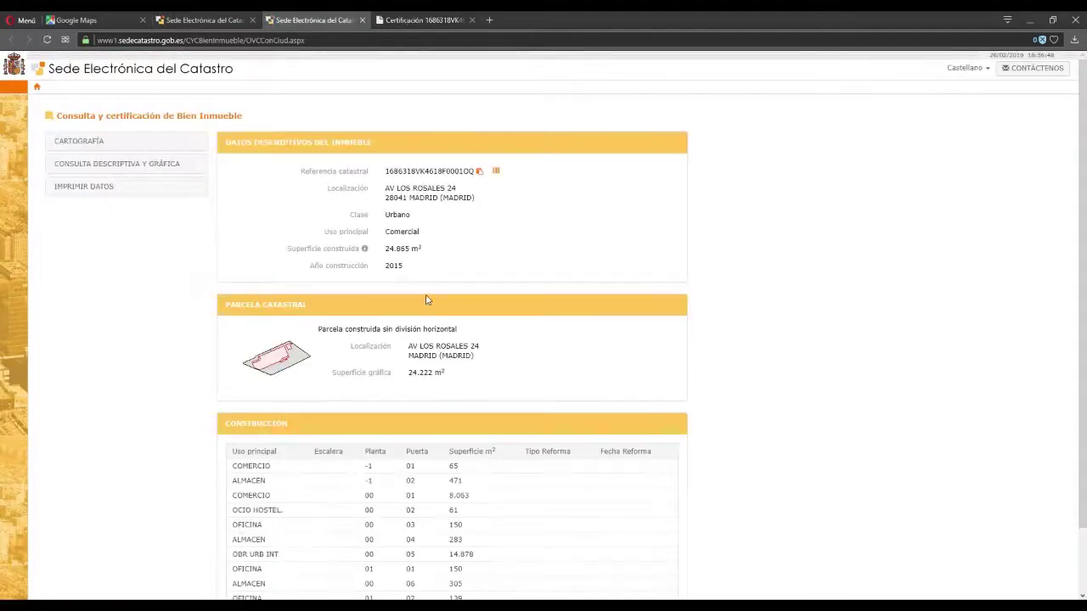
pyautogui.doubleClick(407, 171)
pyautogui.click(408, 155)
pyautogui.click(422, 19)
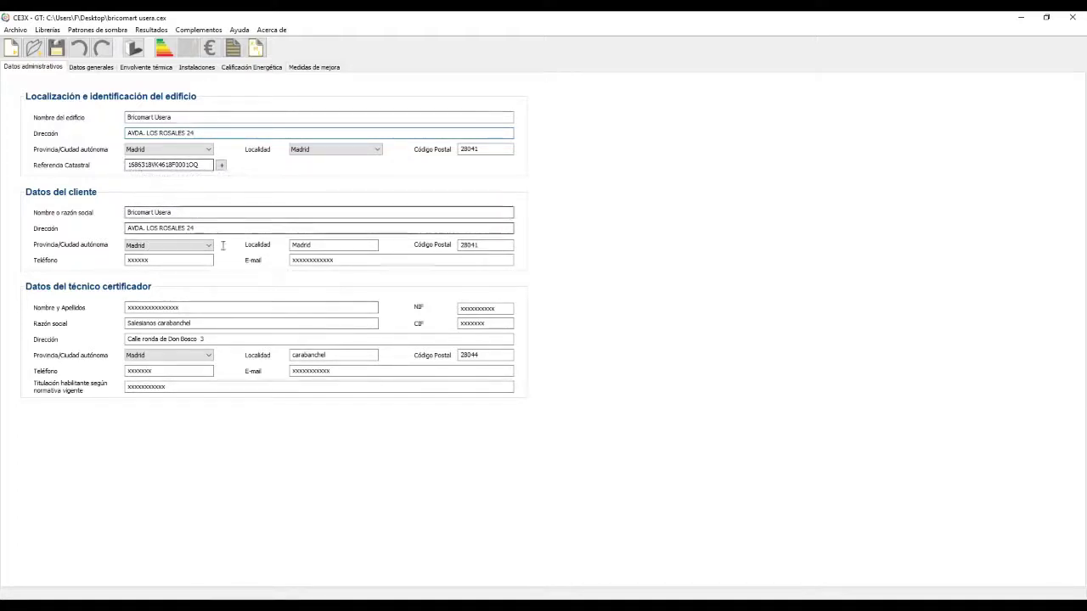
# - Review the general data in CE3X, checking the options for building type and usage profile
pyautogui.click(91, 69)
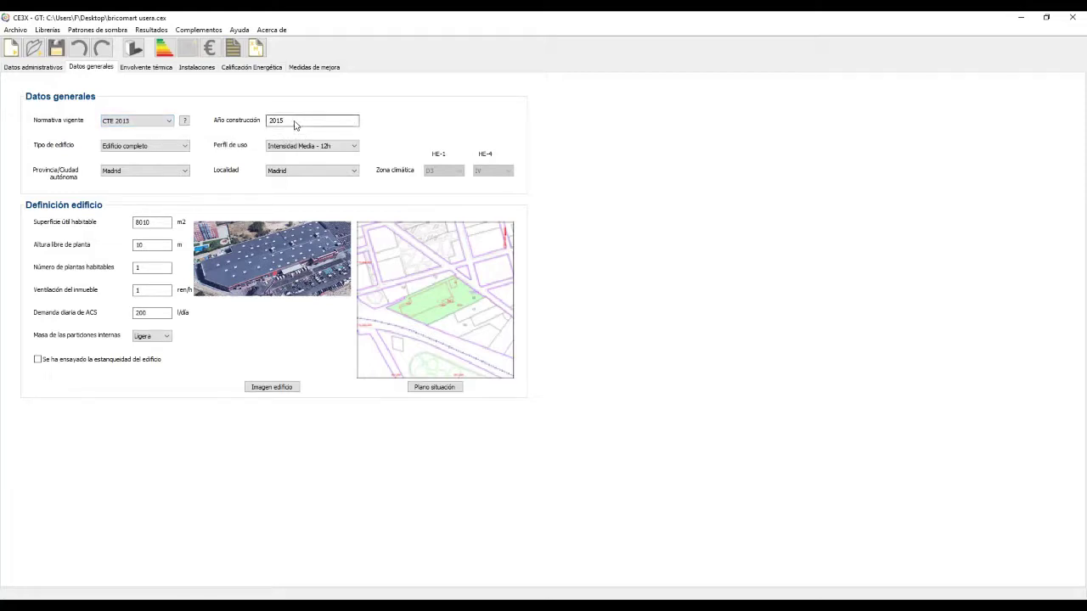
pyautogui.click(150, 146)
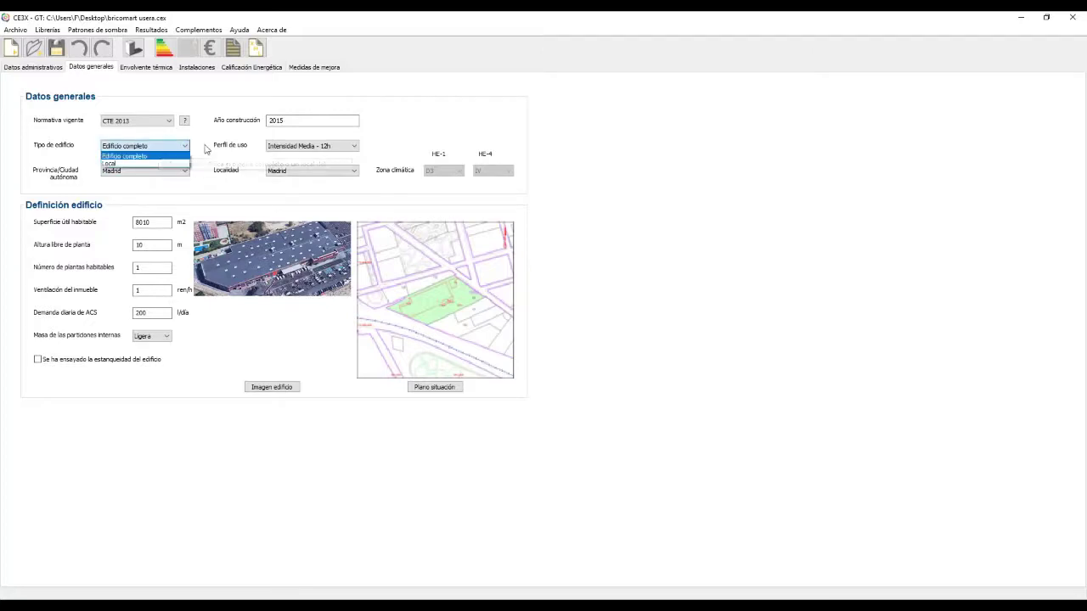
pyautogui.click(195, 153)
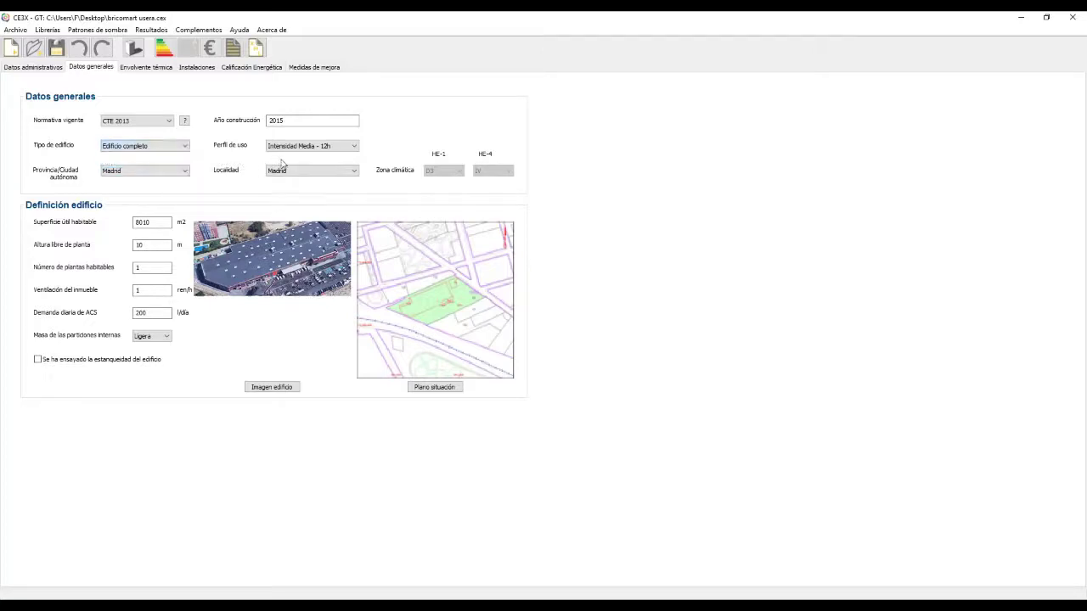
pyautogui.click(306, 147)
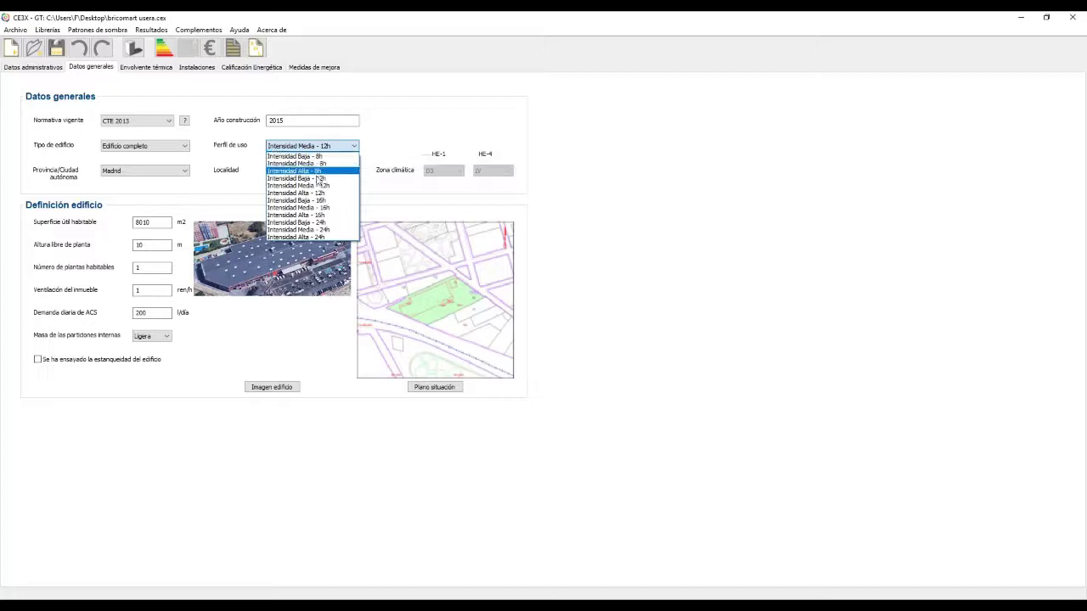
pyautogui.click(395, 155)
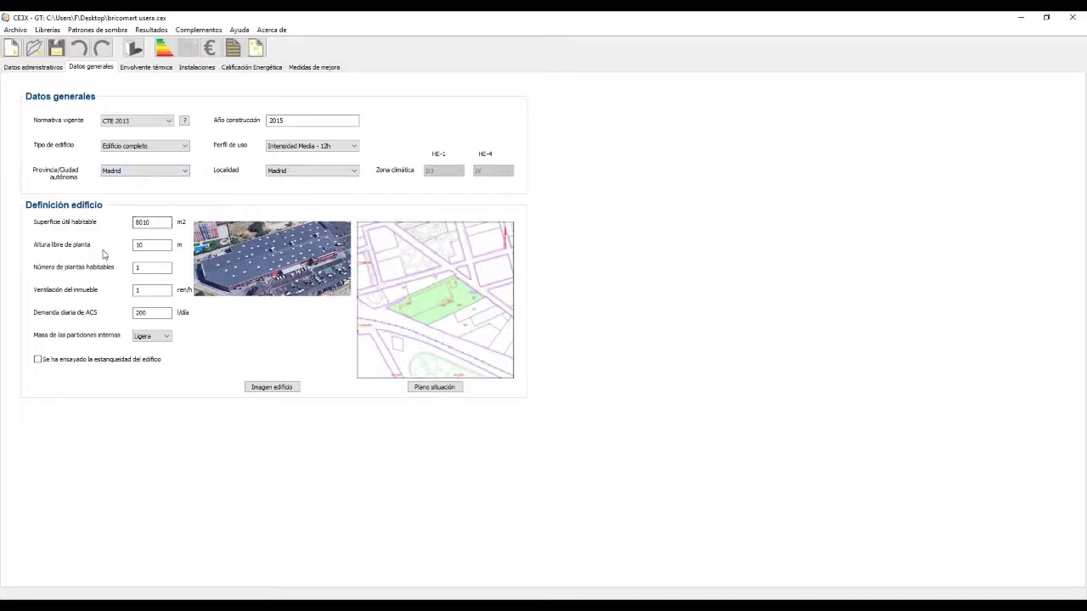
# - Check the habitable floor area against the construction surfaces listed in the cadastral certification PDF
pyautogui.click(161, 223)
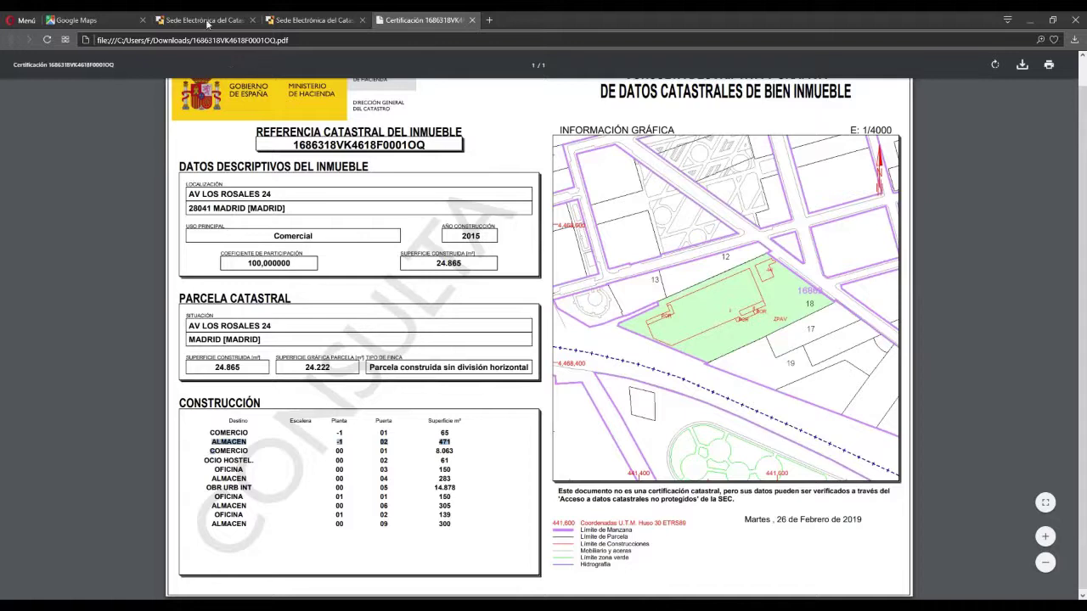
pyautogui.click(261, 454)
# - Inspect the Bricomart building up close in Google Maps, then return to CE3X and acknowledge the habitable area notice
pyautogui.click(107, 19)
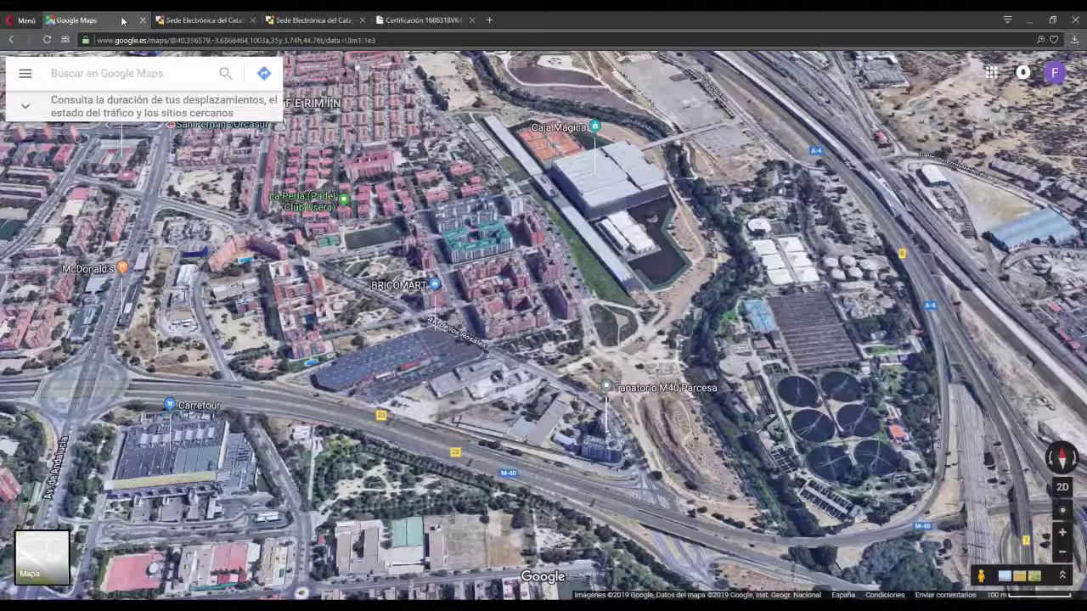
pyautogui.scroll(4, 335, 406)
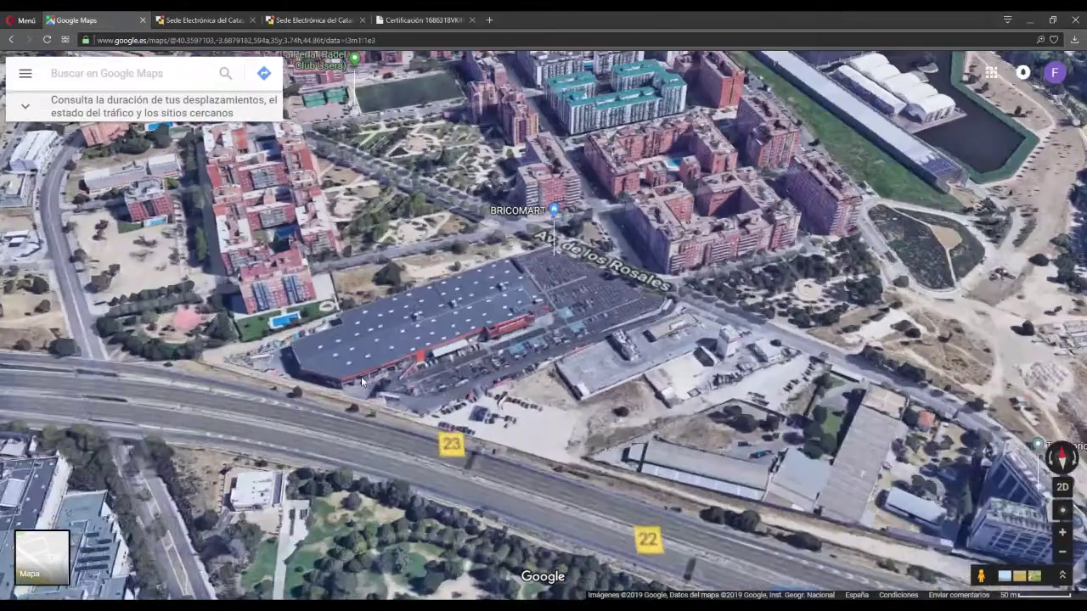
pyautogui.scroll(4, 396, 365)
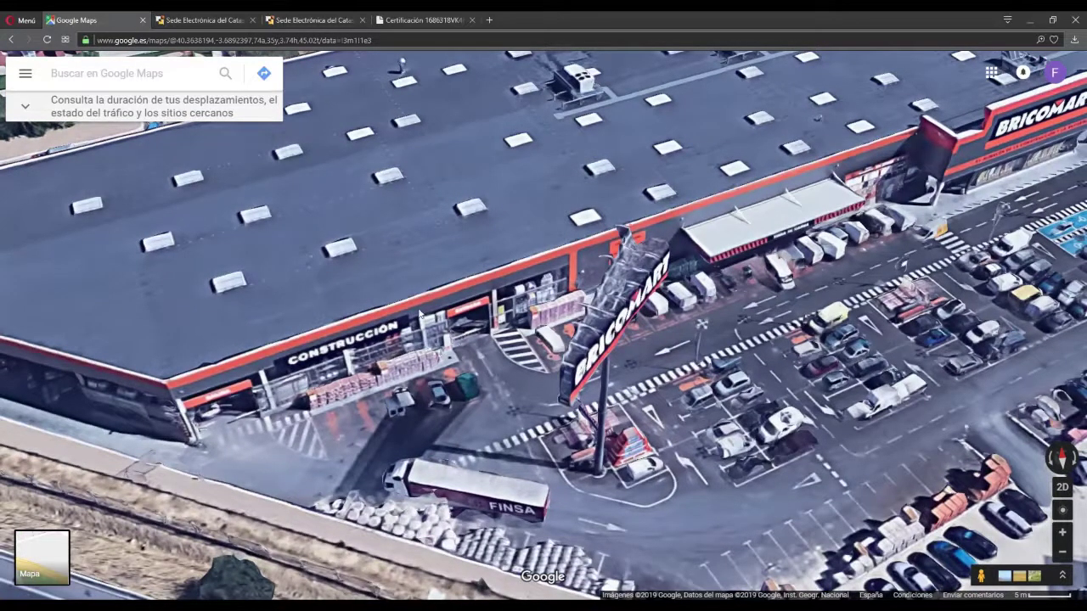
pyautogui.scroll(-3, 545, 388)
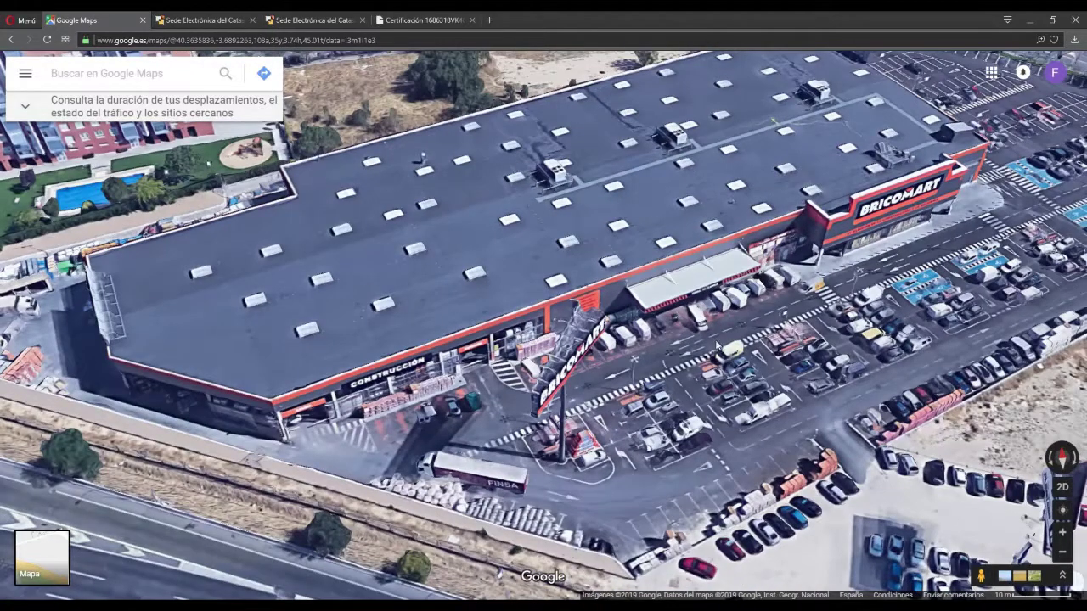
pyautogui.scroll(-2, 708, 424)
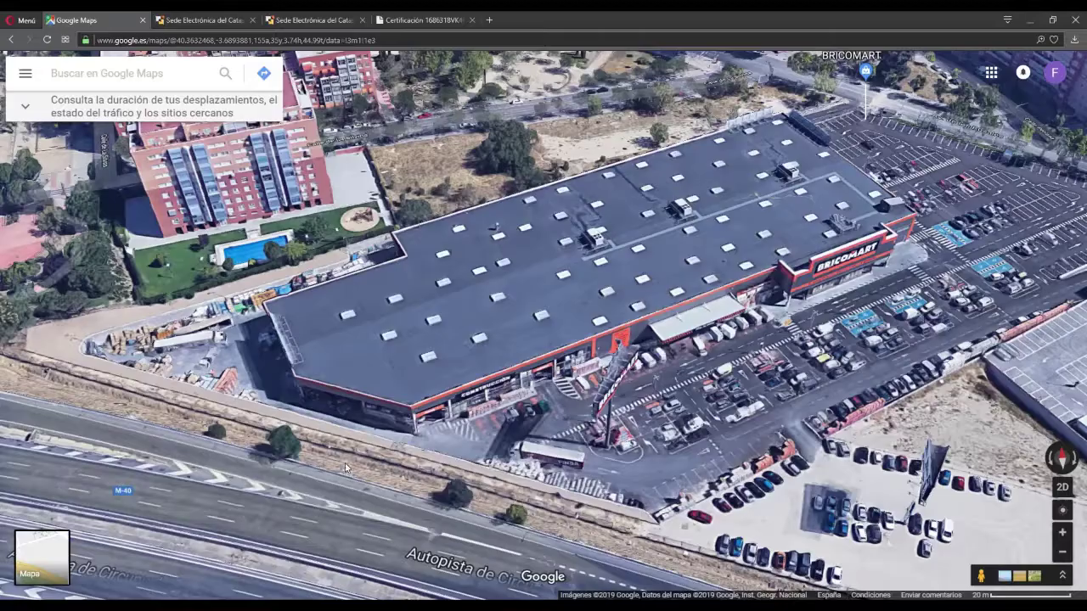
pyautogui.click(308, 553)
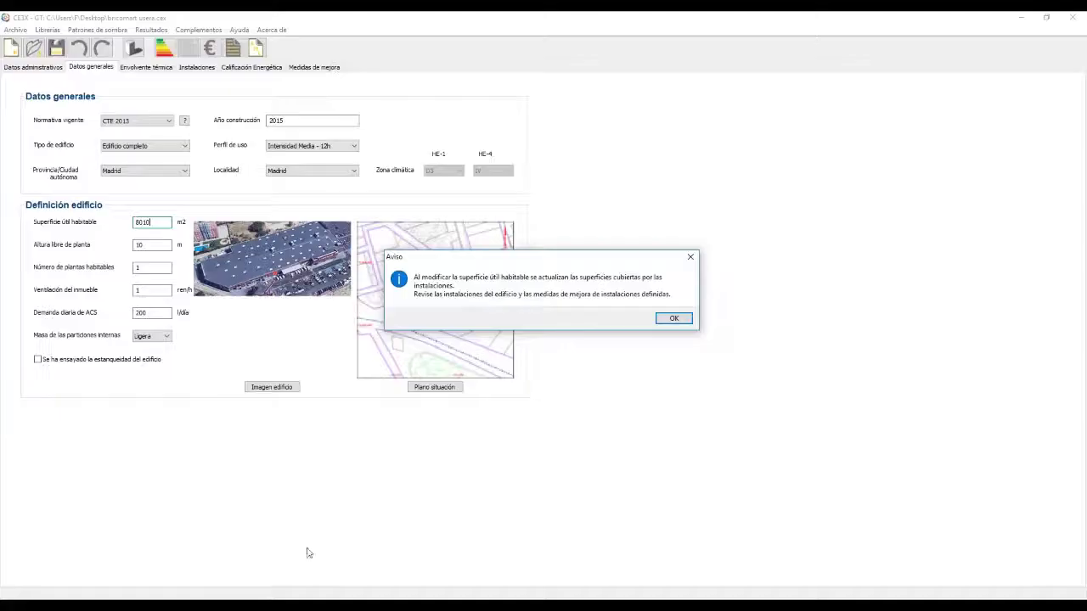
pyautogui.click(669, 319)
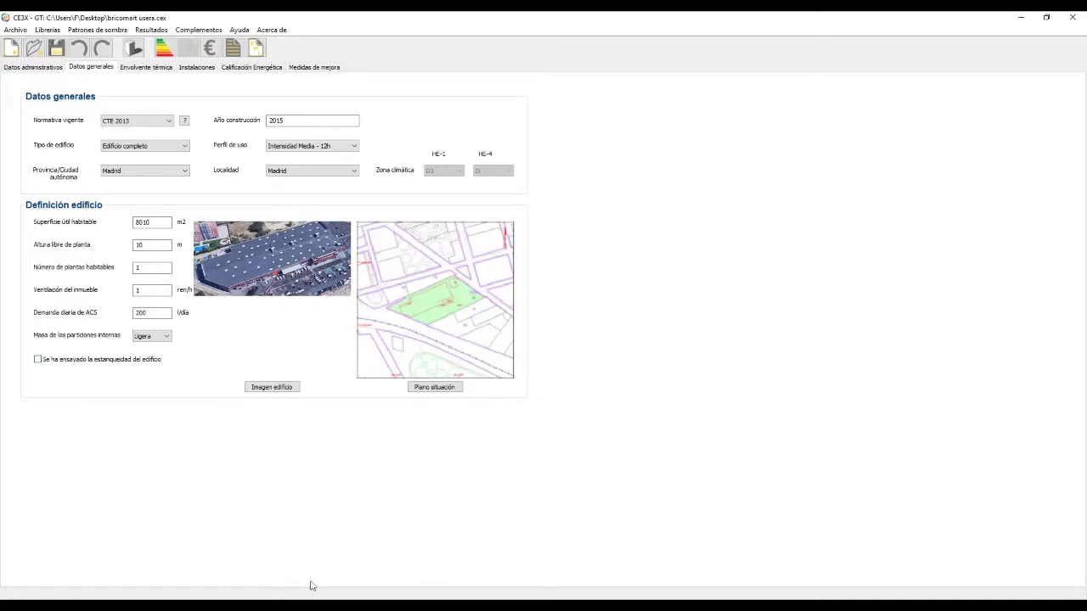
# - Switch to Google Maps in 2D view and measure the main rectangular part of the Bricomart roof as a closed outline
pyautogui.hotkey('alt', 'Tab')
pyautogui.click(1062, 484)
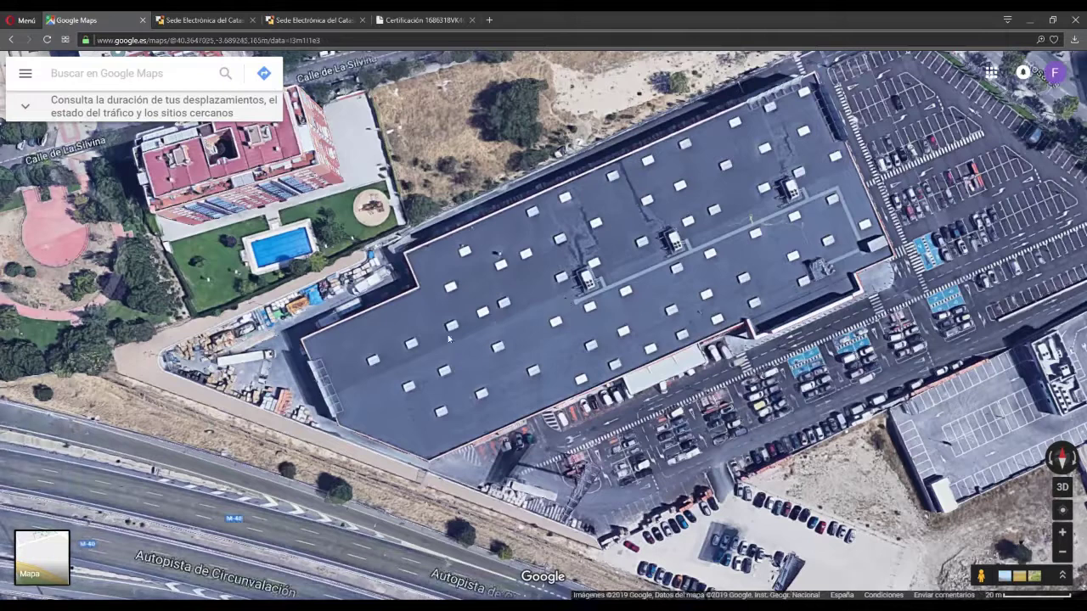
pyautogui.rightClick(400, 259)
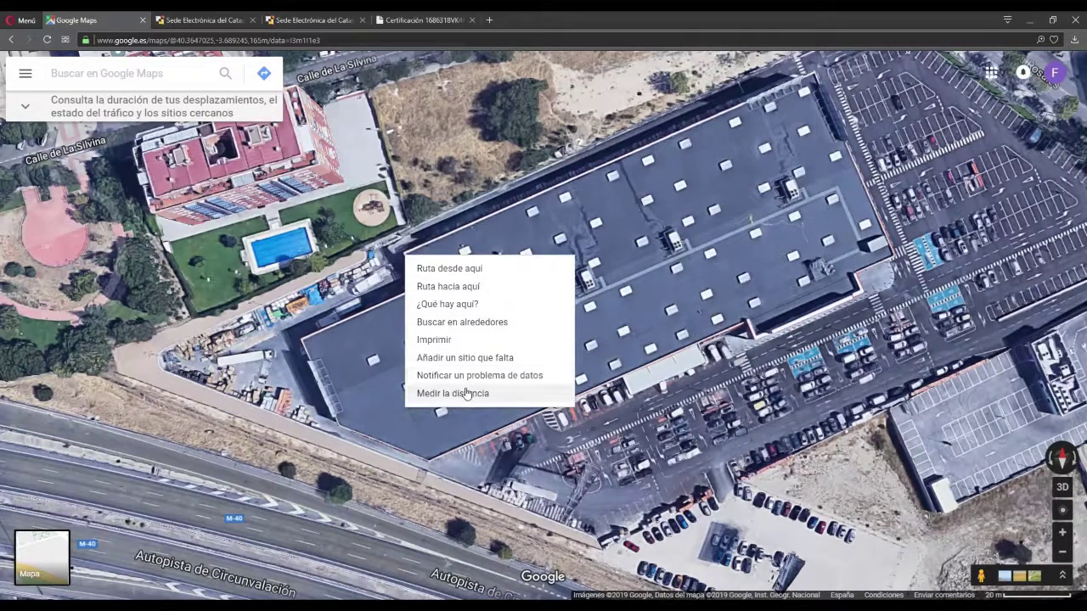
pyautogui.click(467, 392)
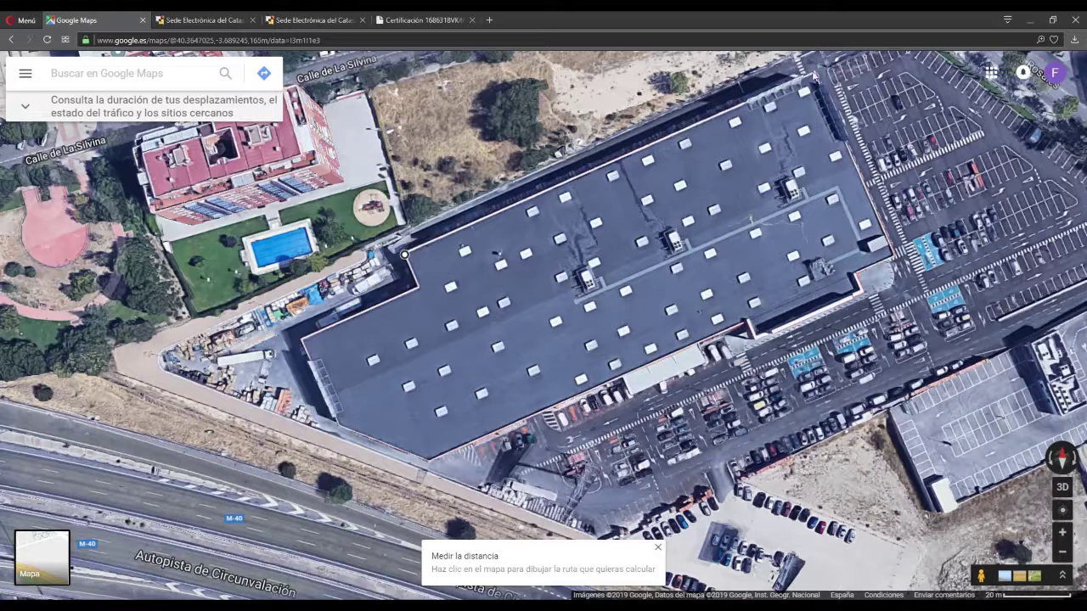
pyautogui.click(812, 71)
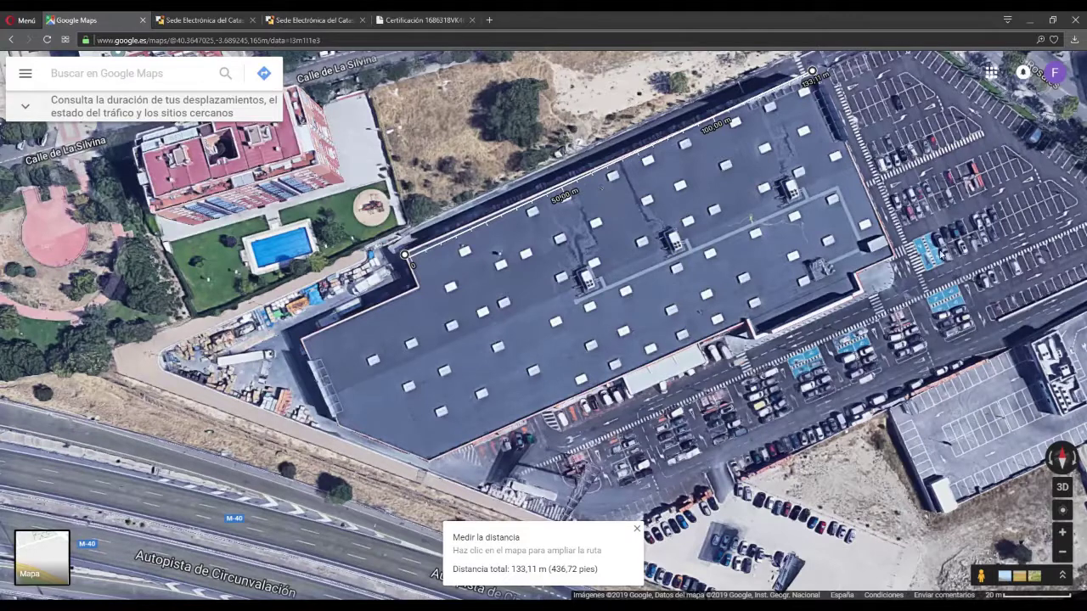
pyautogui.click(894, 254)
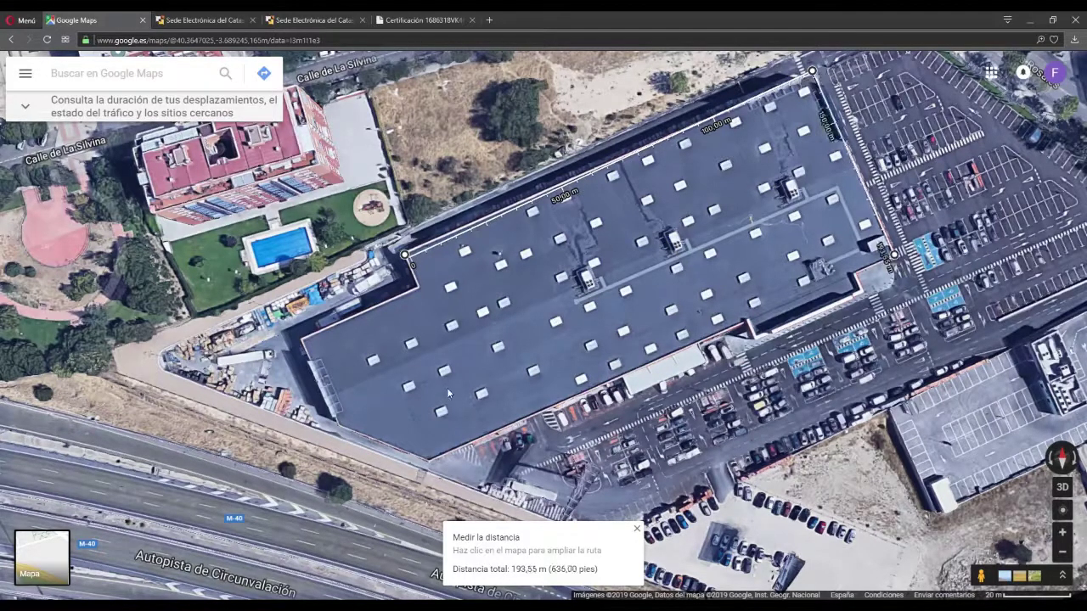
pyautogui.click(475, 428)
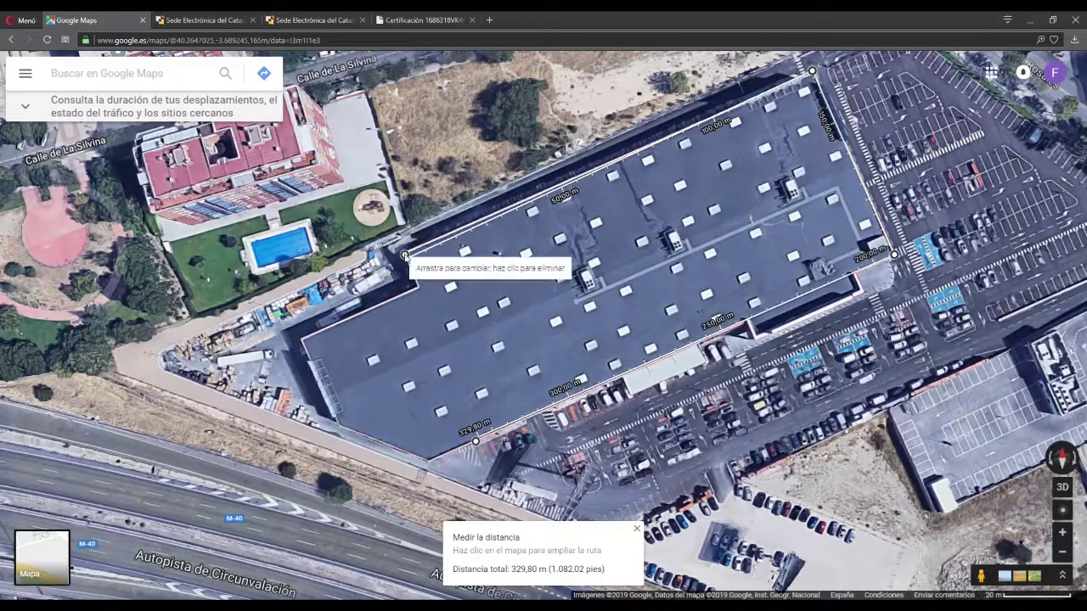
pyautogui.click(404, 254)
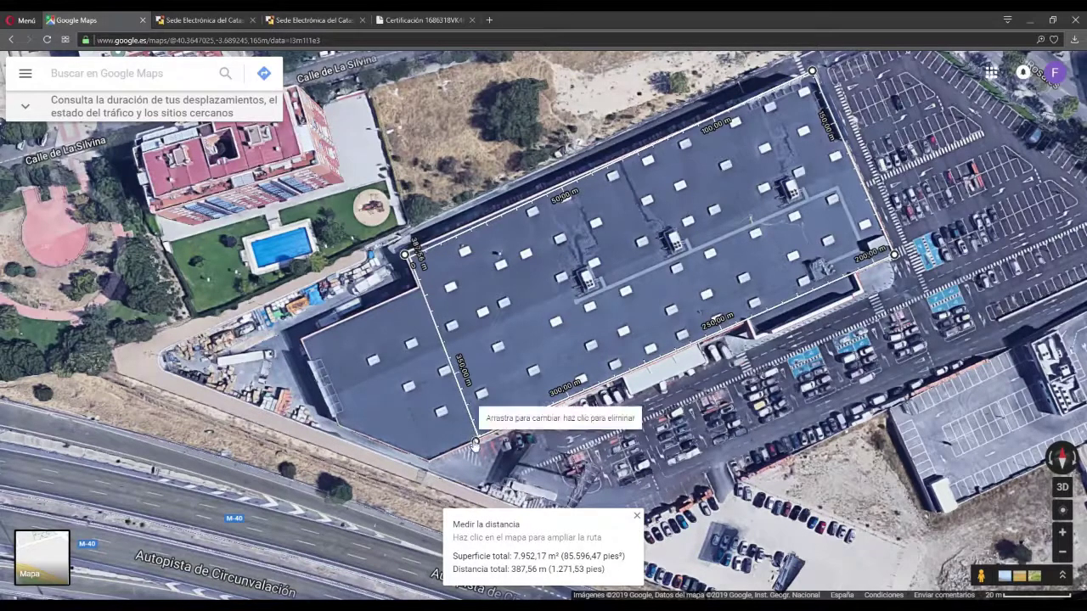
# - Adjust two corners of the measured outline to fit the main part of the Bricomart roof
pyautogui.moveTo(475, 429); pyautogui.dragTo(482, 438)
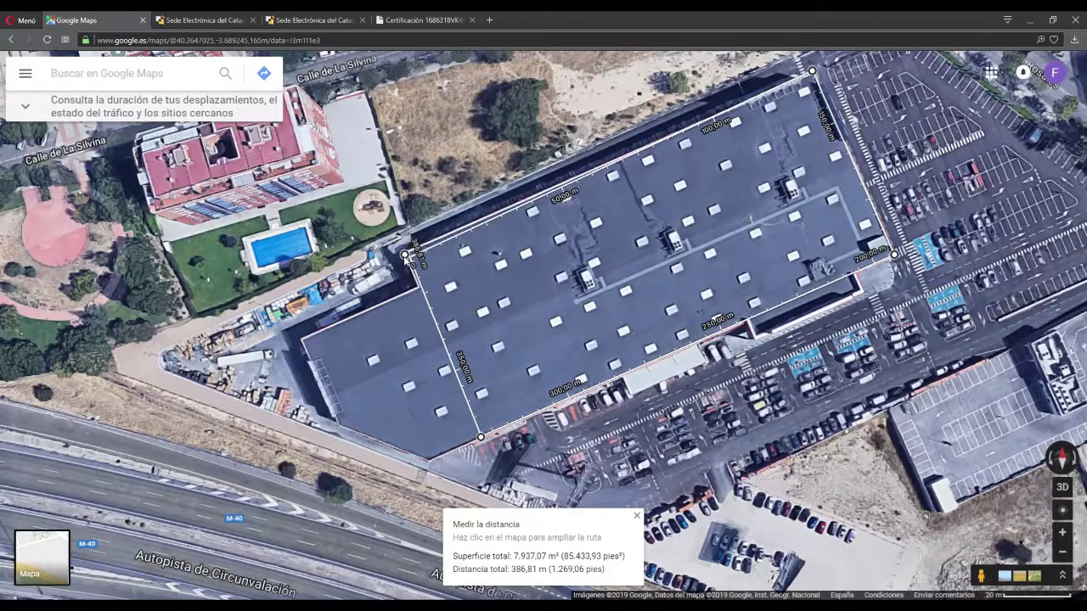
pyautogui.moveTo(405, 255); pyautogui.dragTo(402, 257)
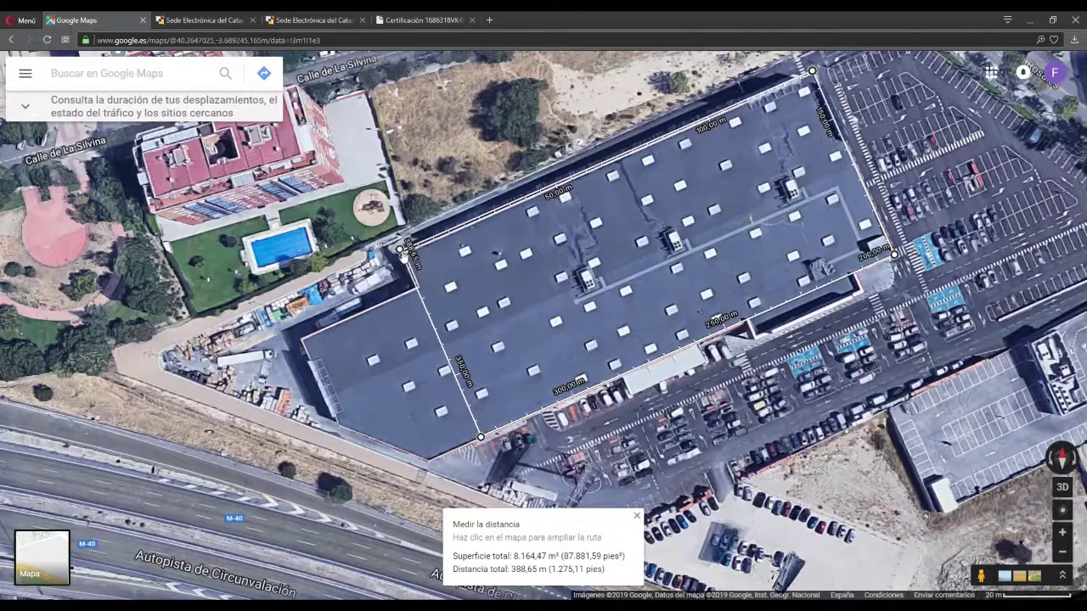
pyautogui.moveTo(402, 256); pyautogui.dragTo(404, 261)
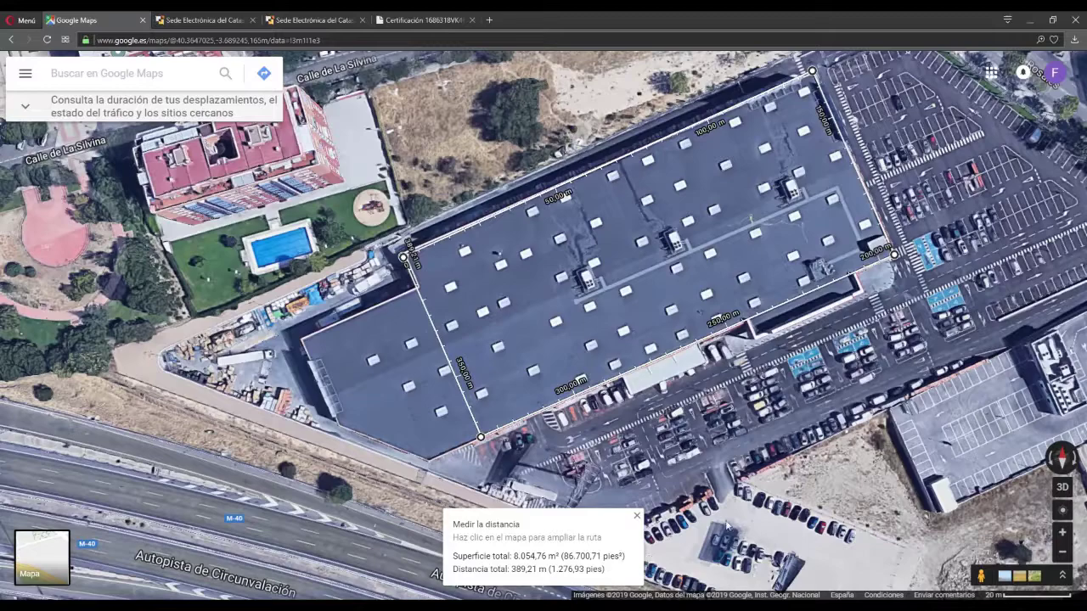
# - Compare the measured roof area with the construction surfaces in the Catastro property records and the cadastral certification PDF
pyautogui.click(207, 19)
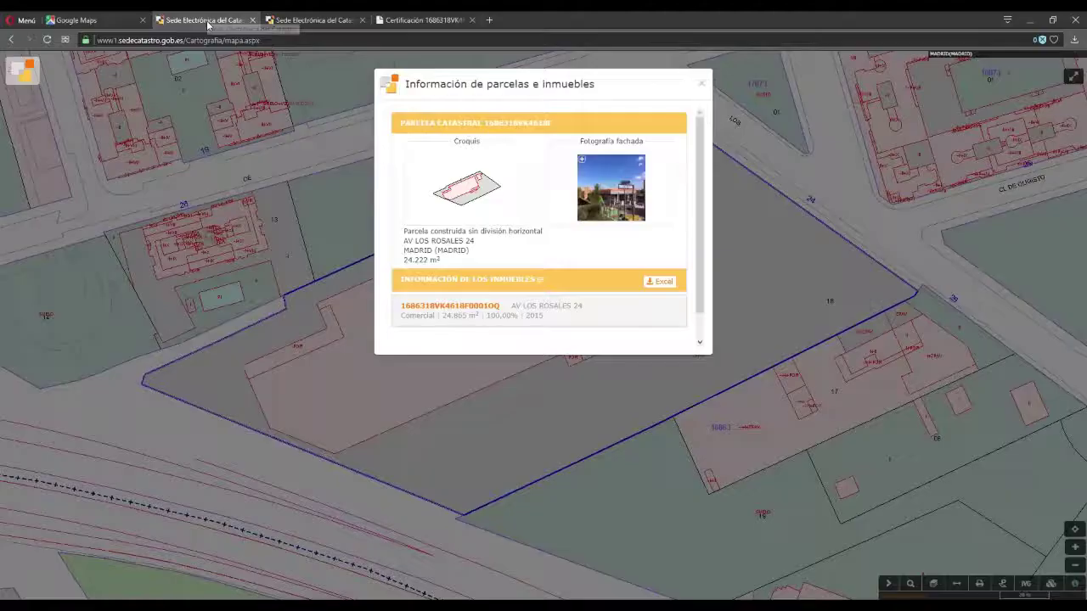
pyautogui.click(305, 19)
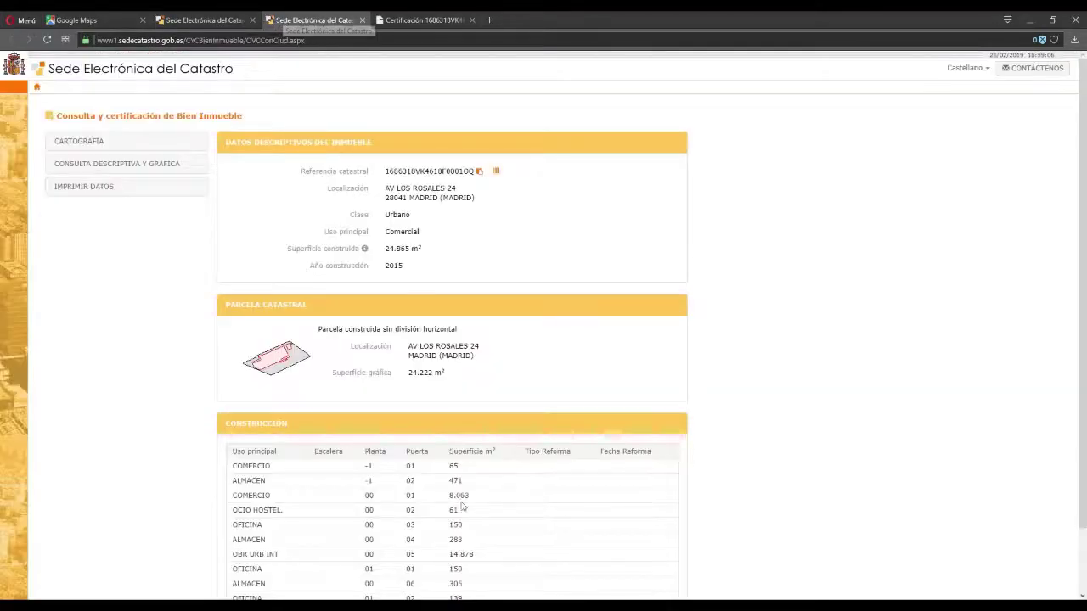
pyautogui.click(425, 20)
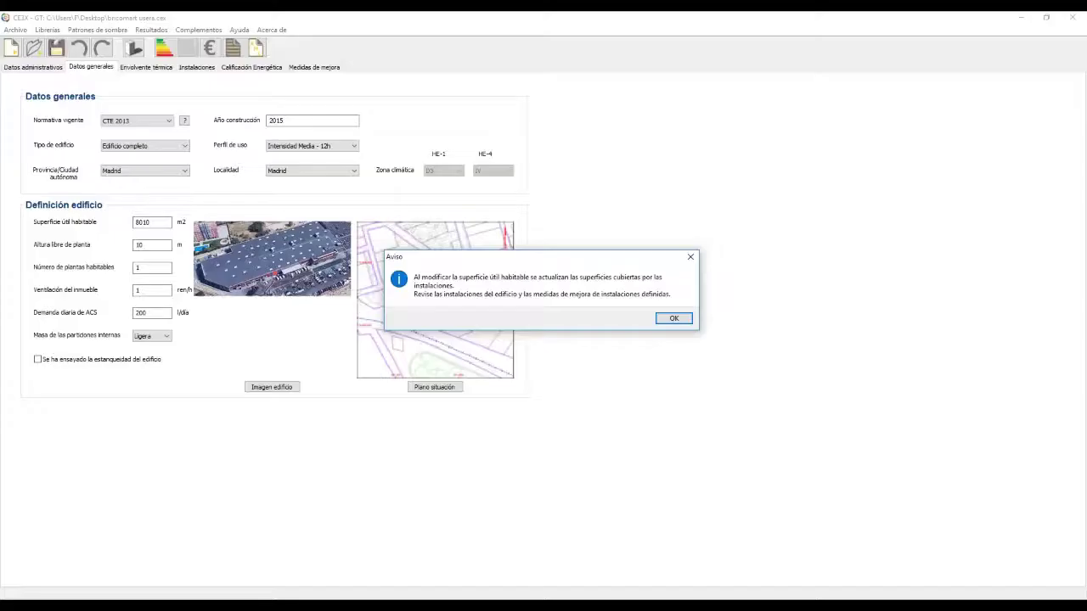
# - Return to CE3X, acknowledge the habitable area notices and check the building's free floor height
pyautogui.click(669, 320)
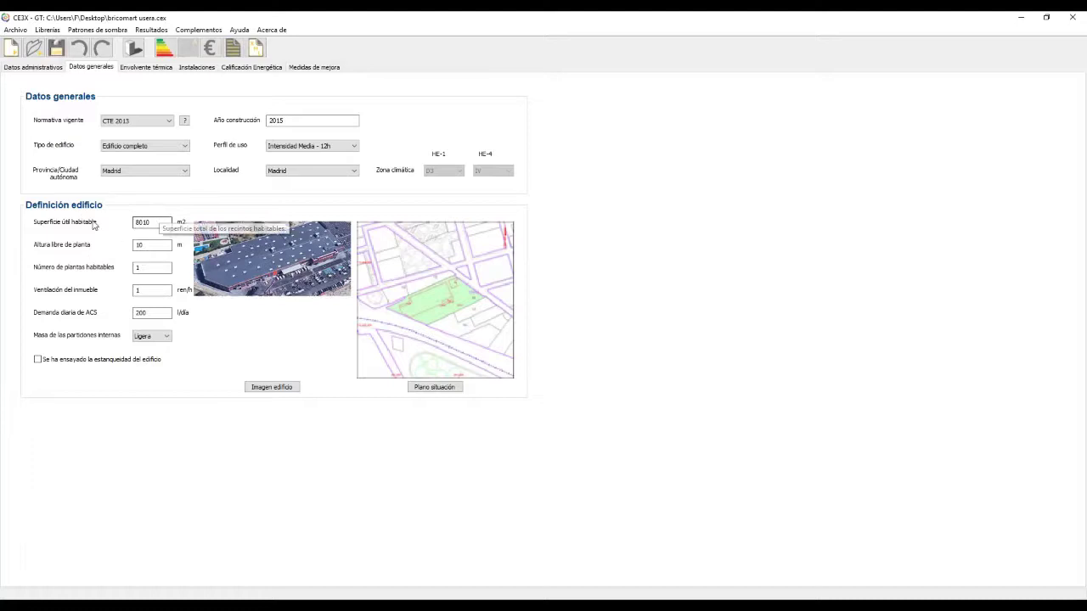
pyautogui.click(153, 248)
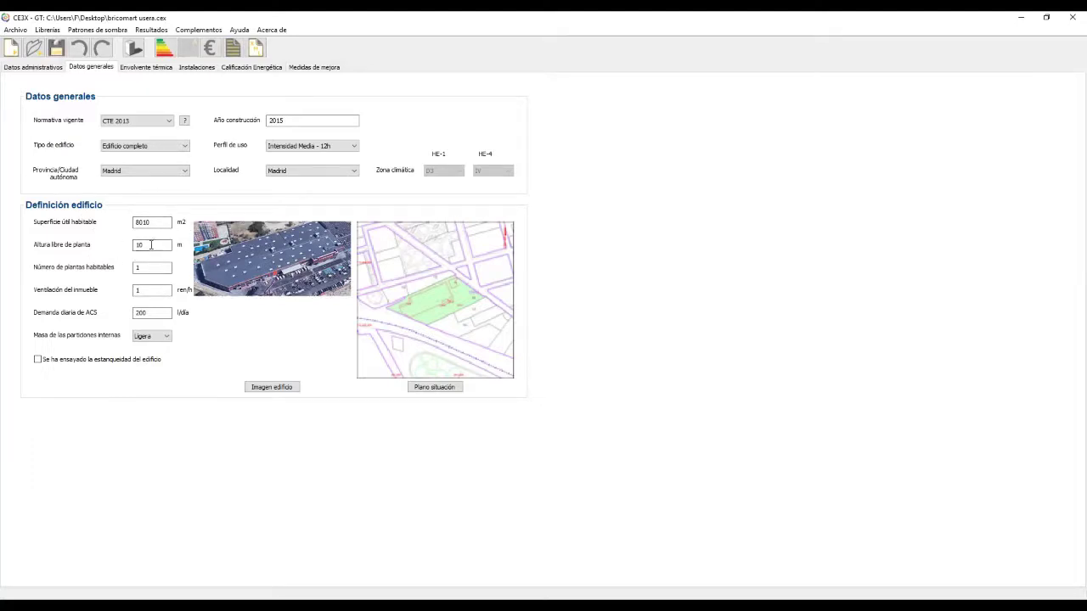
pyautogui.click(675, 318)
pyautogui.moveTo(159, 249); pyautogui.dragTo(136, 250)
# - Open the thermal envelope and review the NO and SE facade walls and the SO vertical partition
pyautogui.click(129, 72)
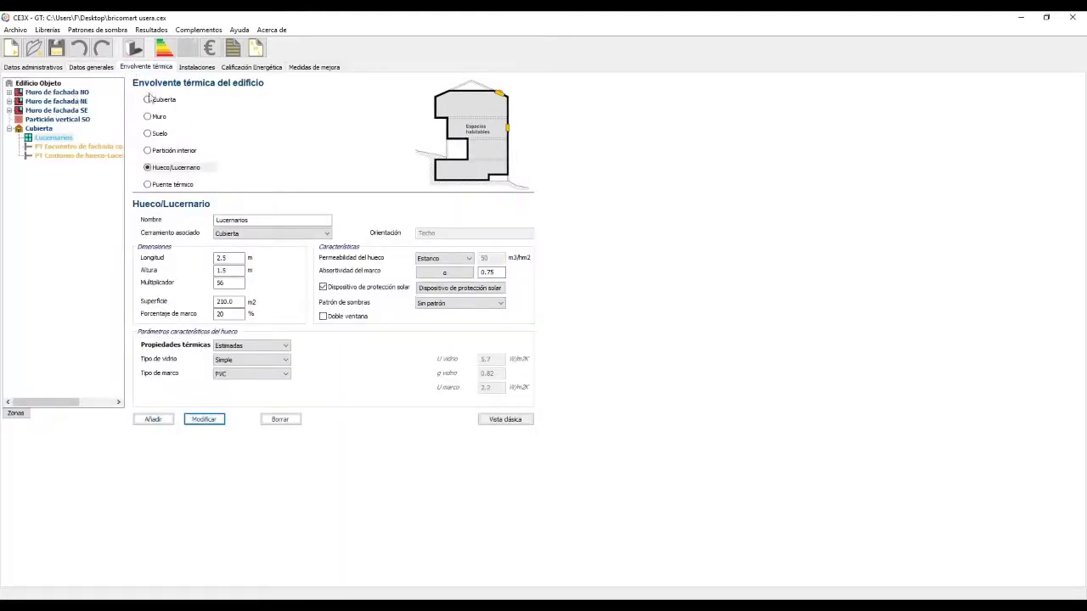
pyautogui.click(67, 93)
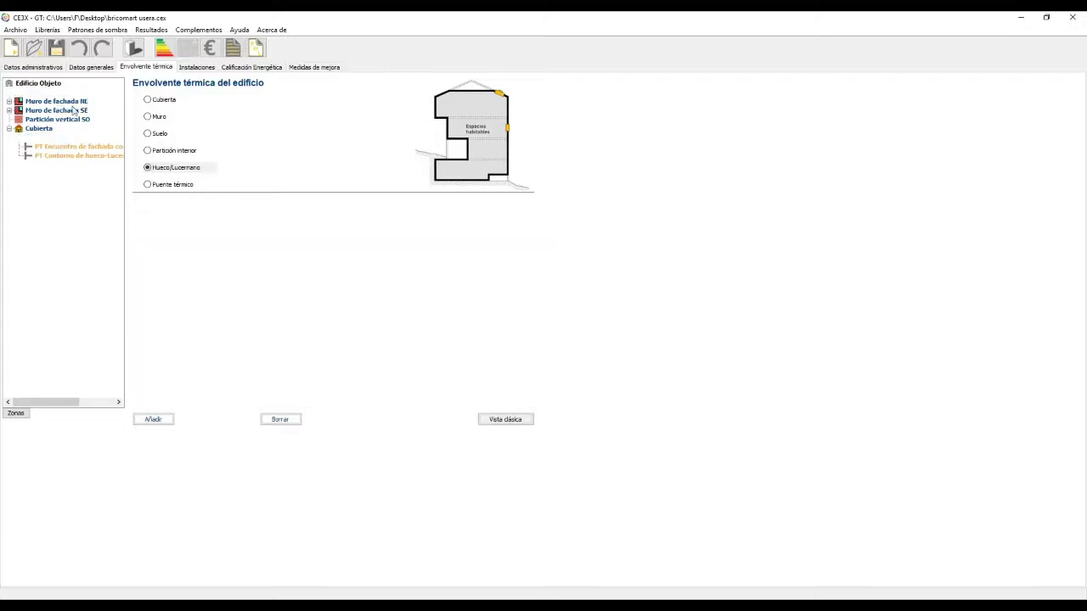
pyautogui.click(73, 112)
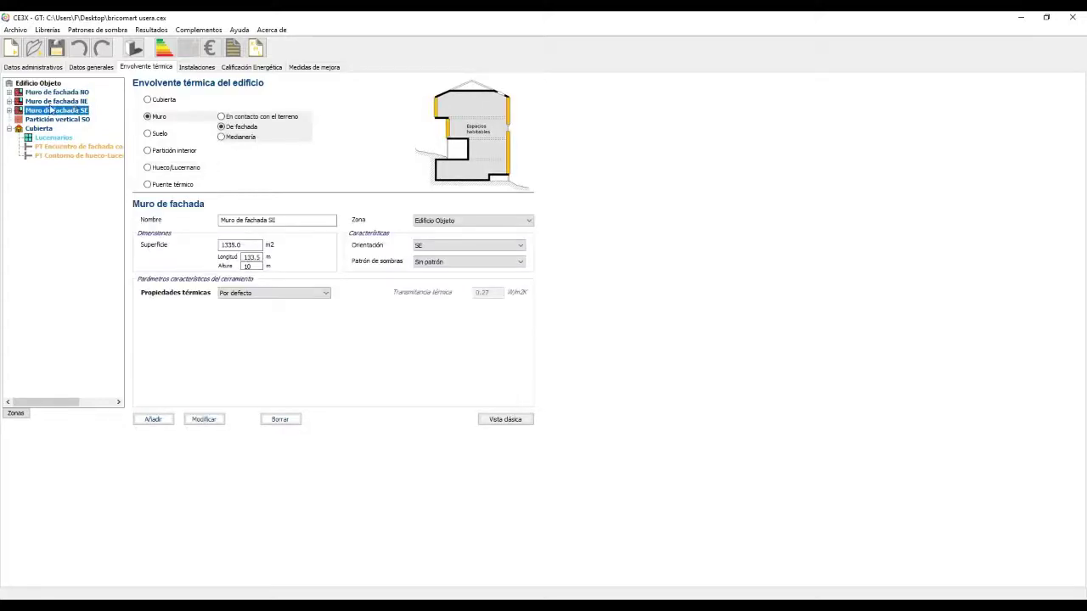
pyautogui.click(47, 120)
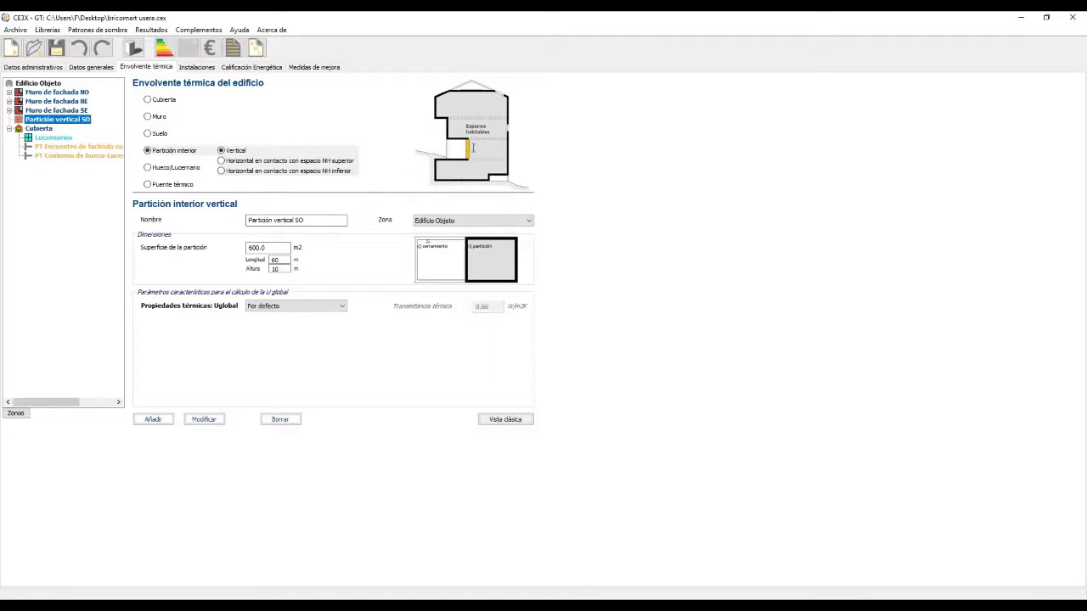
# - Switch to the browser and inspect the Bricomart building around the SO partition in Google Maps, using the 3D view
pyautogui.hotkey('alt', 'Tab')
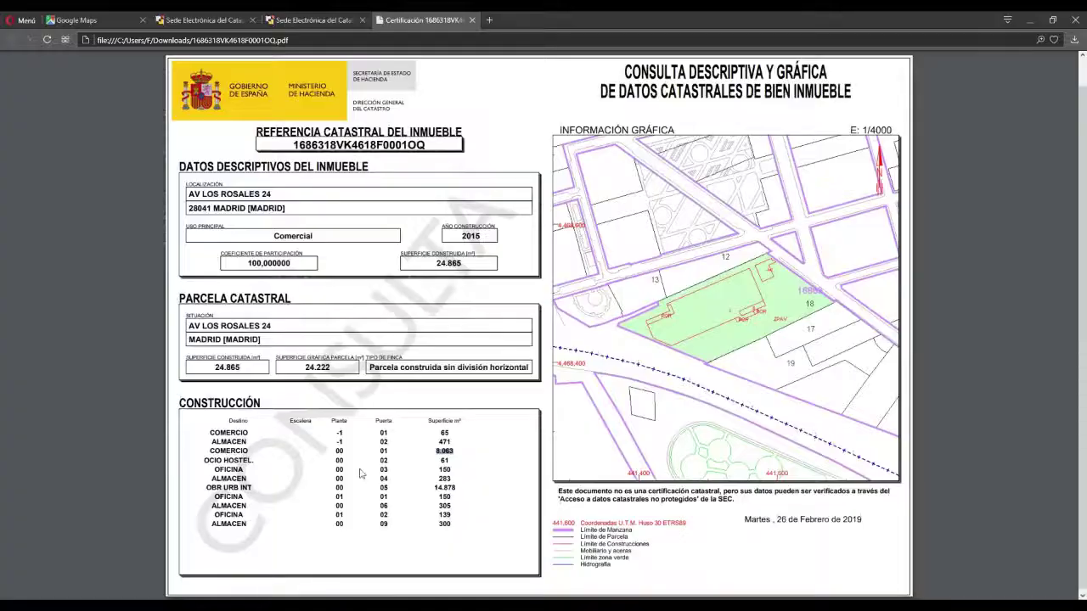
pyautogui.hotkey('ctrl', 'Tab')
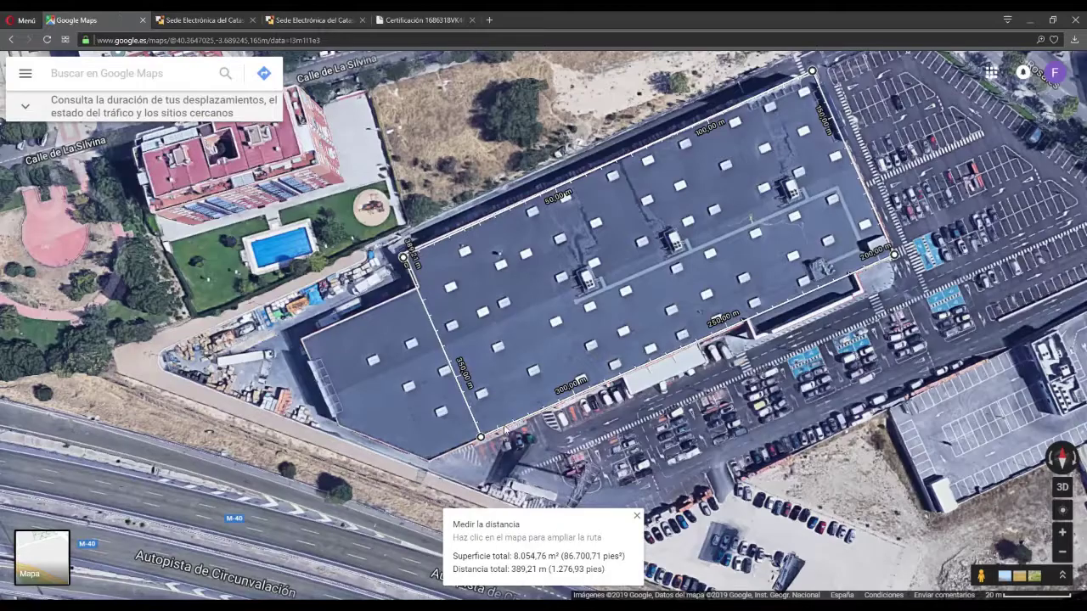
pyautogui.click(1061, 487)
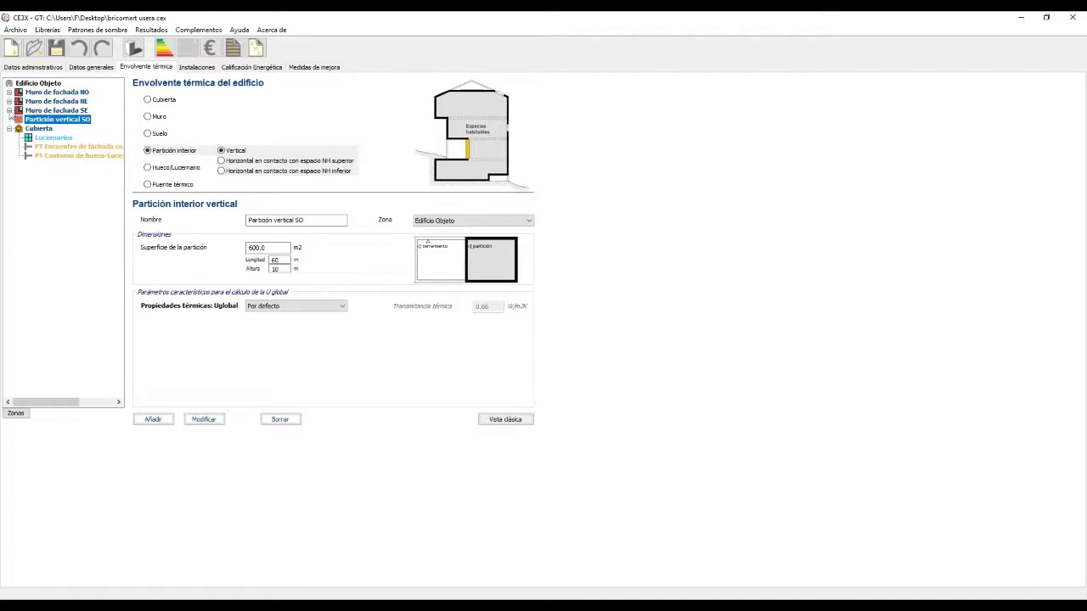
# - In CE3X, expand the elements of the three facade walls and review the NE windows, NE doors and roof skylights
pyautogui.click(9, 93)
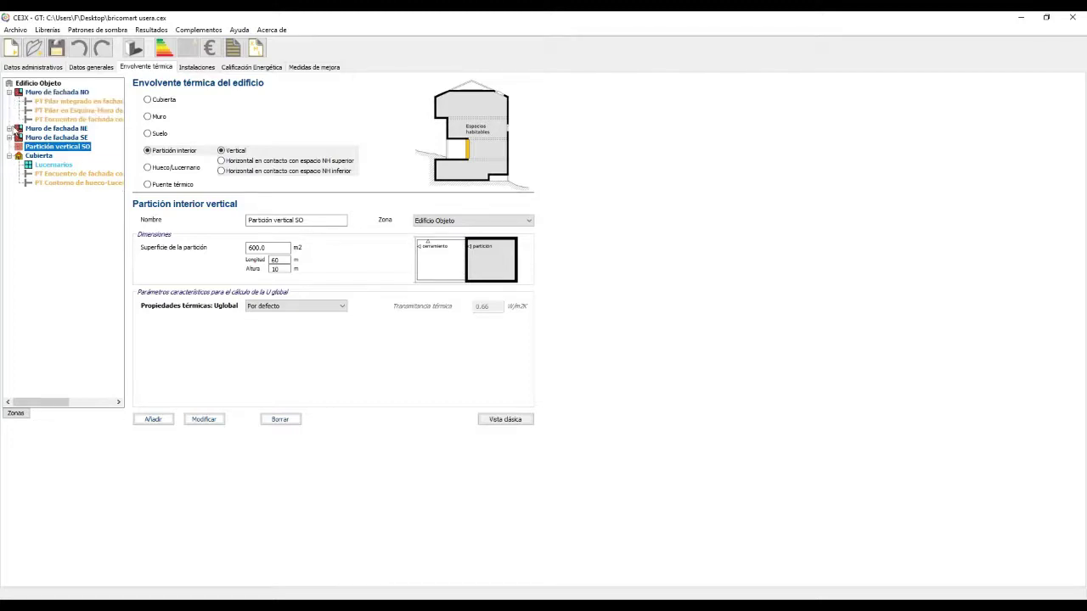
pyautogui.click(9, 128)
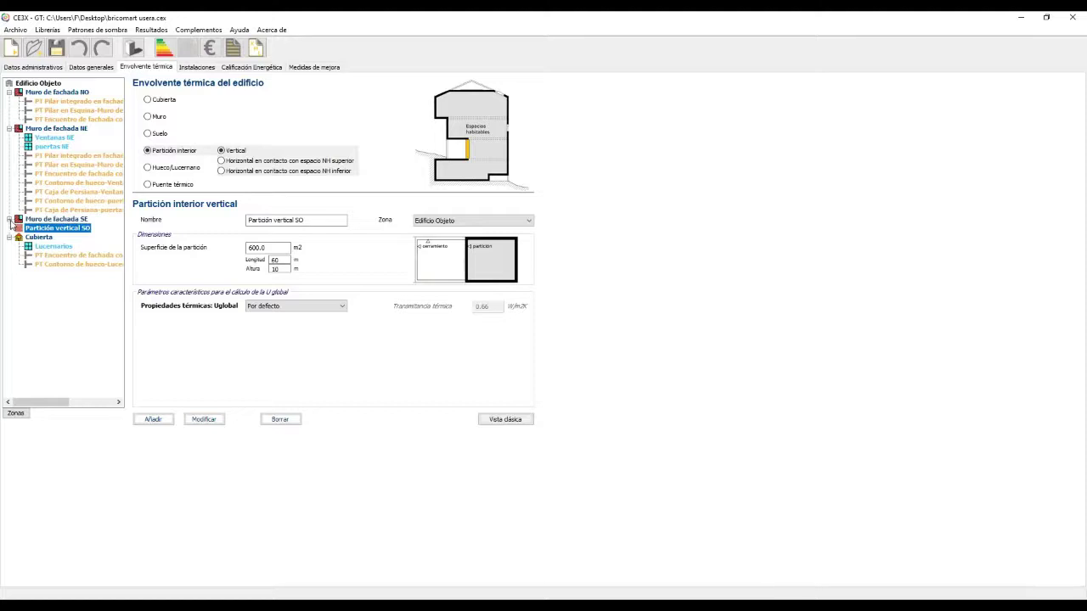
pyautogui.click(10, 219)
pyautogui.click(56, 137)
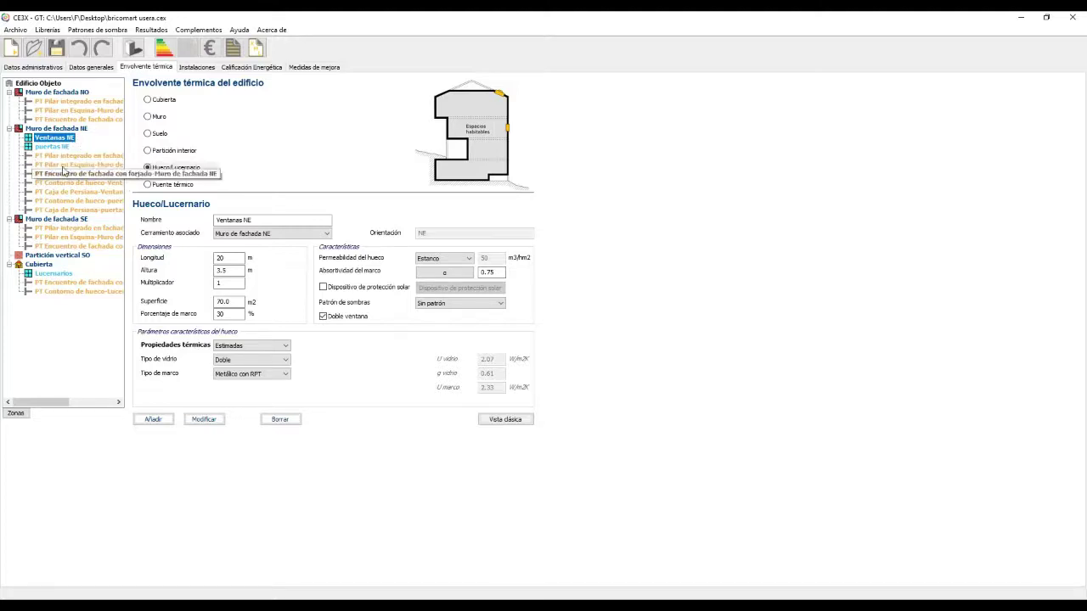
pyautogui.click(60, 147)
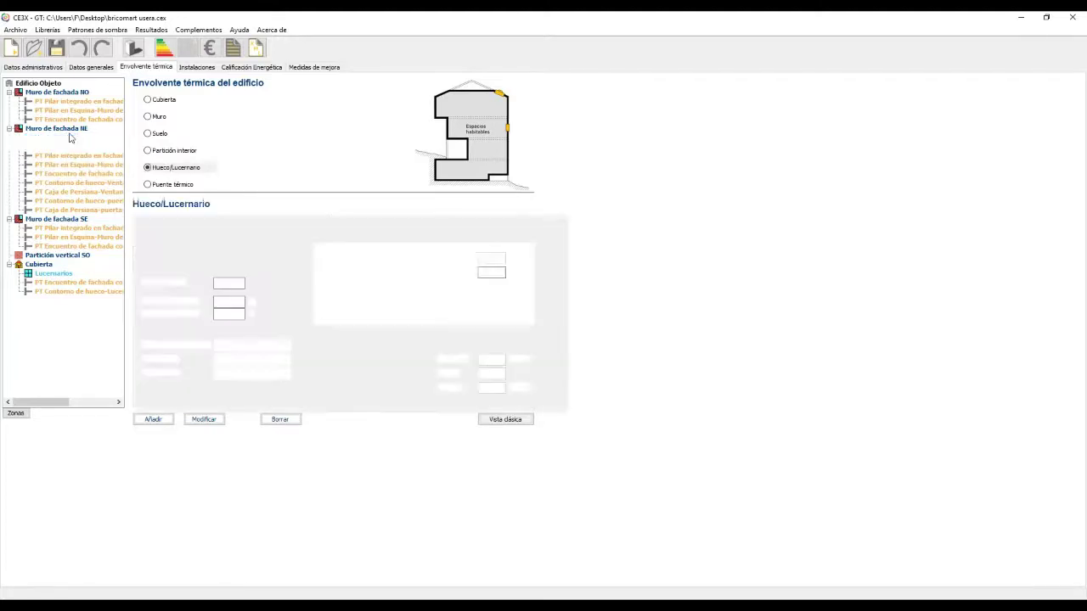
pyautogui.click(53, 273)
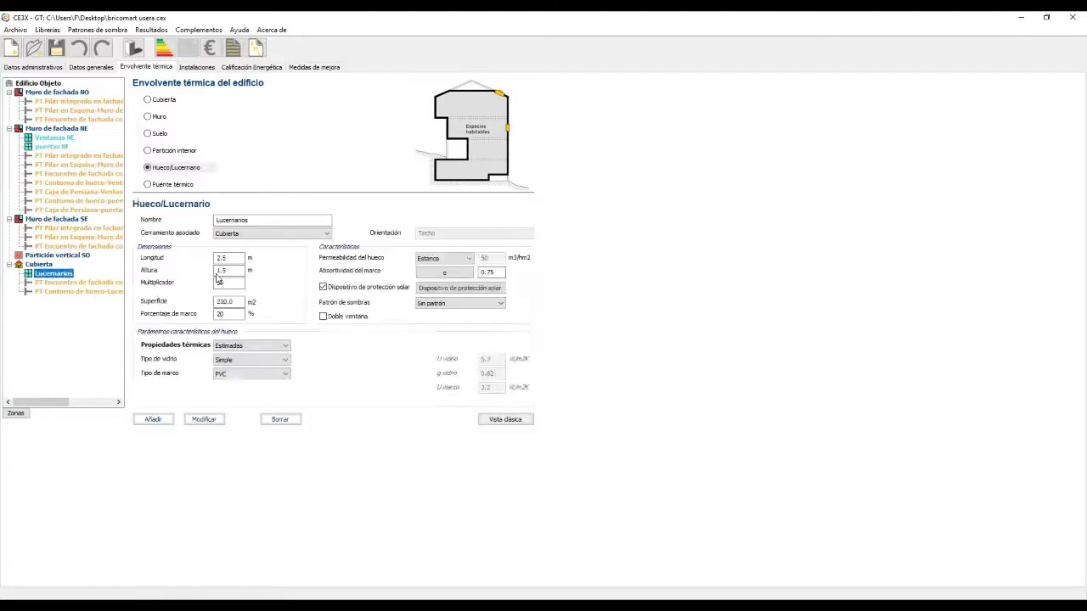
# - Inspect the roof skylights in Google Maps and check the multiplier and frame percentage of Lucernarios in CE3X
pyautogui.hotkey('alt', 'Tab')
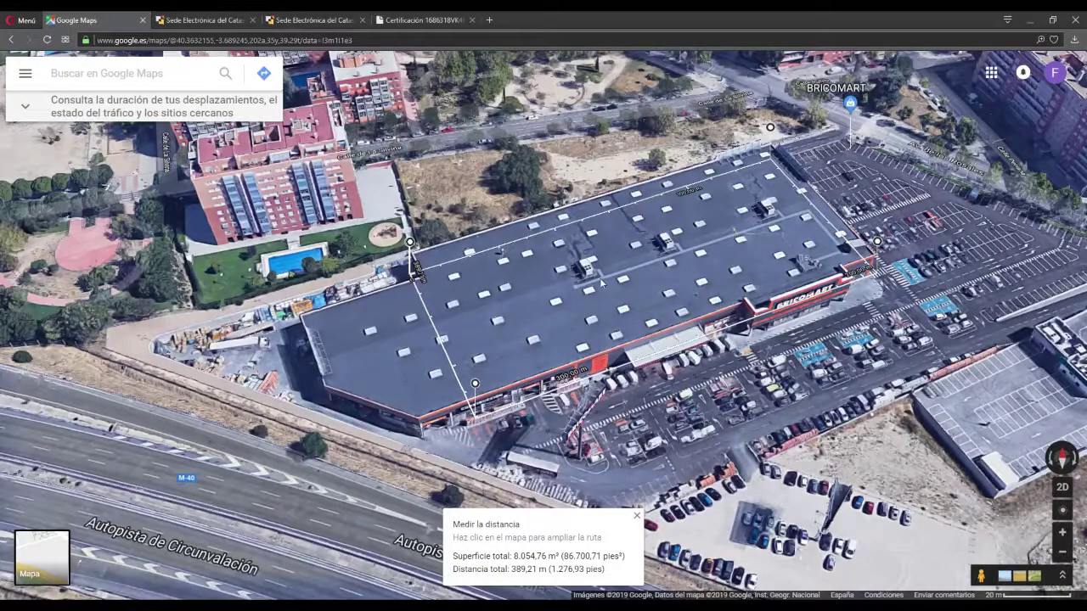
pyautogui.scroll(1, 683, 237)
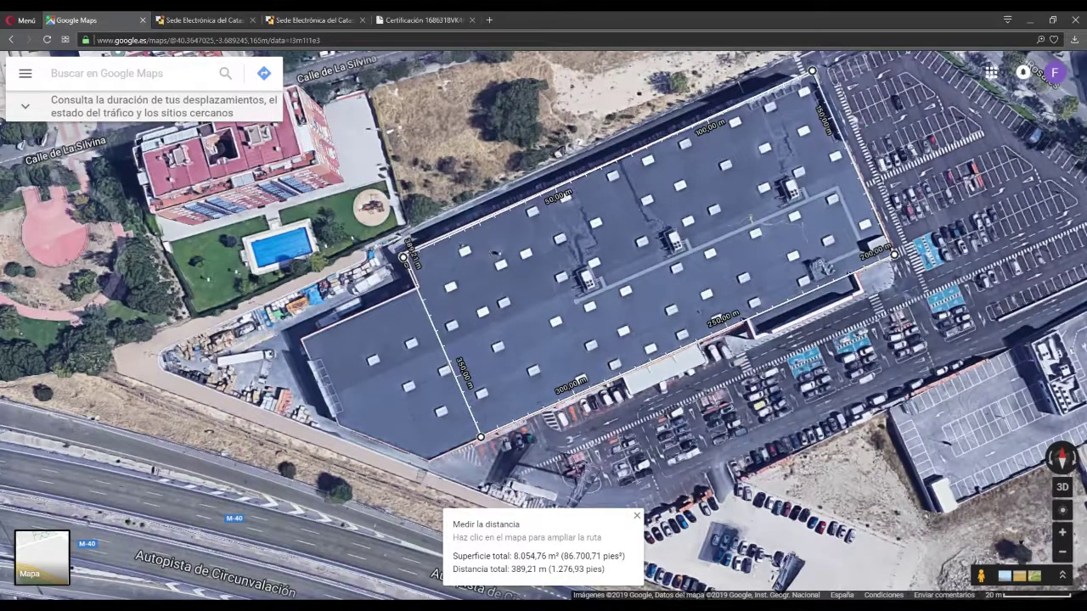
pyautogui.hotkey('alt', 'Tab')
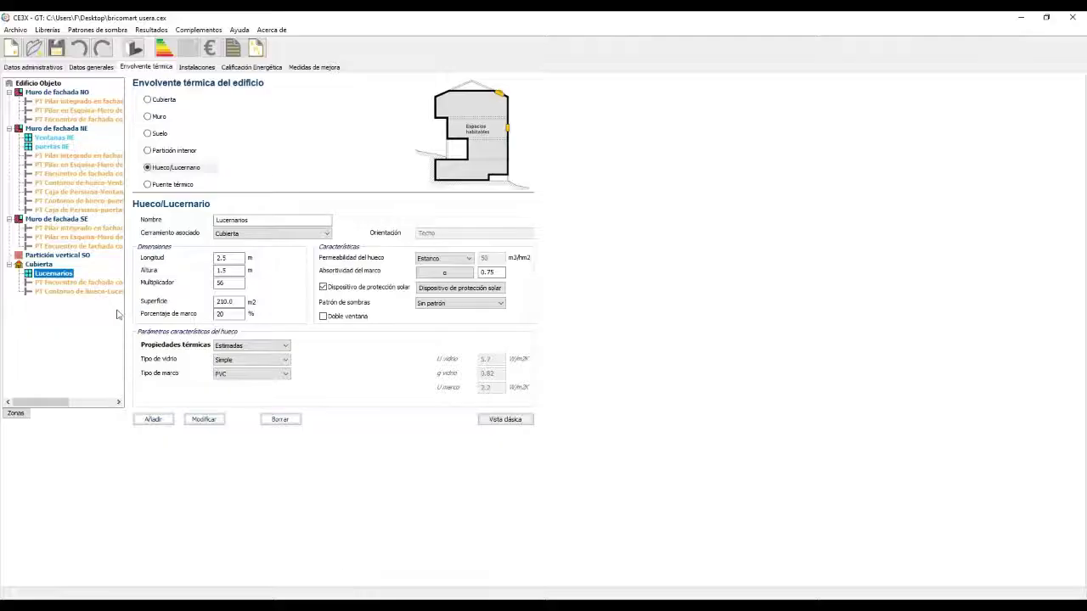
pyautogui.doubleClick(222, 282)
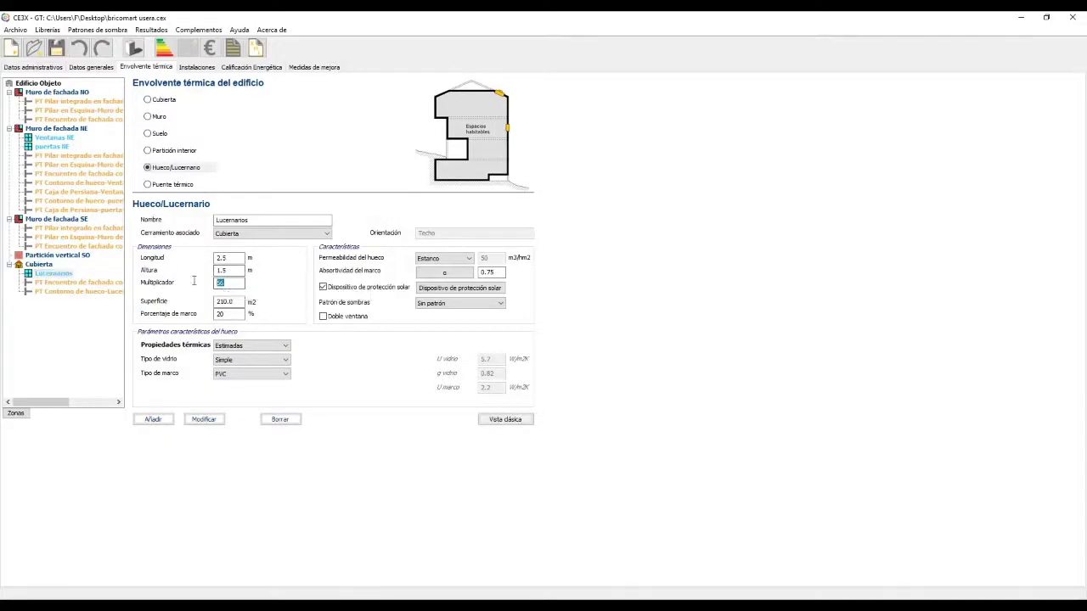
pyautogui.press('Tab')
pyautogui.click(238, 315)
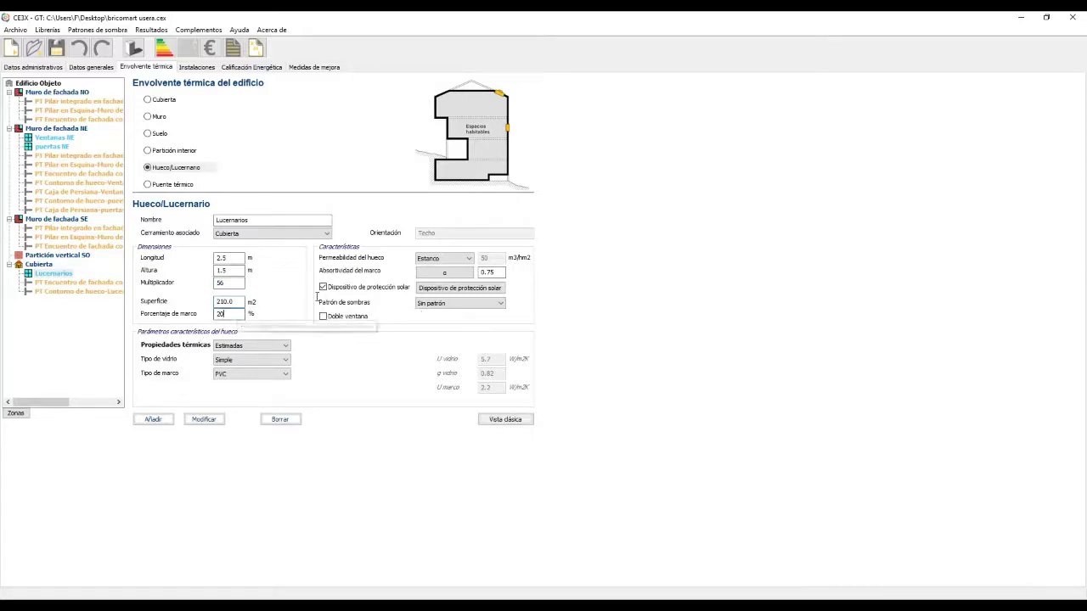
# - Examine the skylight dimensions defined in the solar protection device of Lucernarios and close the definition without changes
pyautogui.click(452, 289)
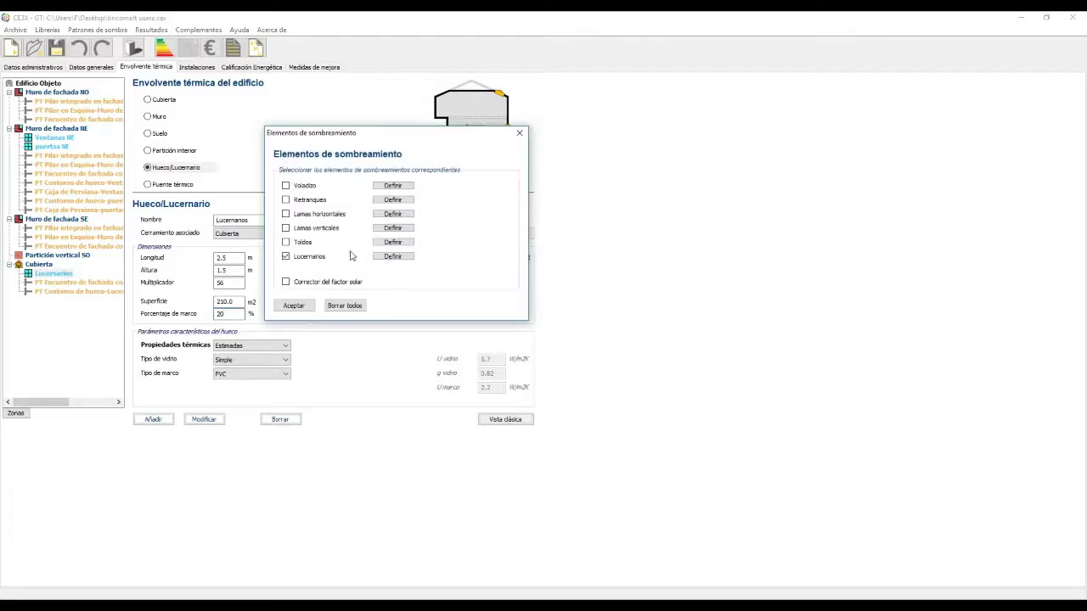
pyautogui.click(392, 256)
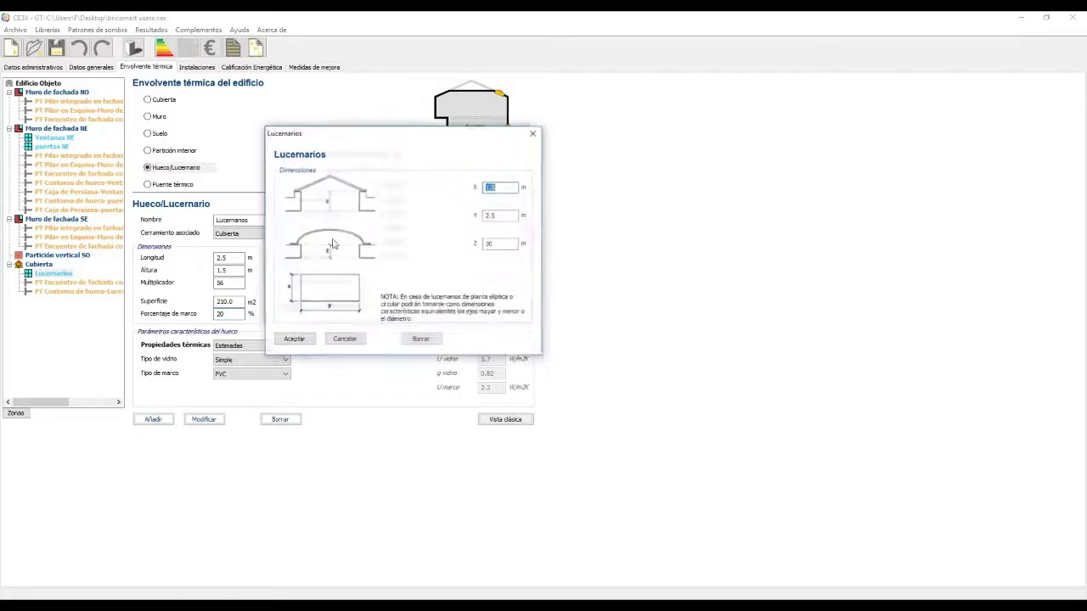
pyautogui.click(534, 134)
pyautogui.click(294, 305)
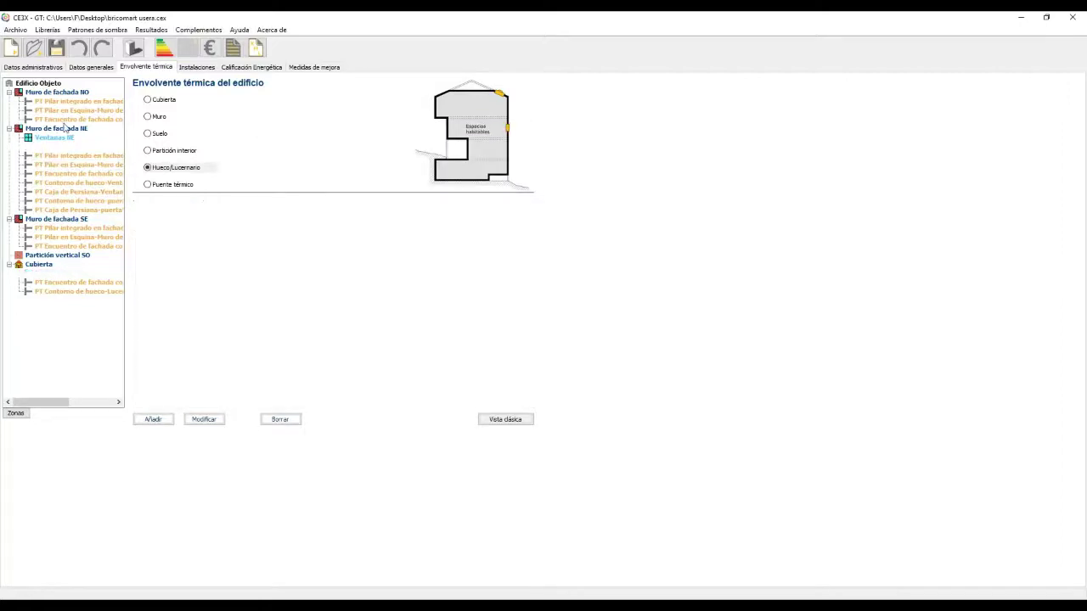
# - Review the thermal bridges of the integrated pillars on the NO facade and the corner pillars on the NO, NE and SE facades
pyautogui.click(53, 101)
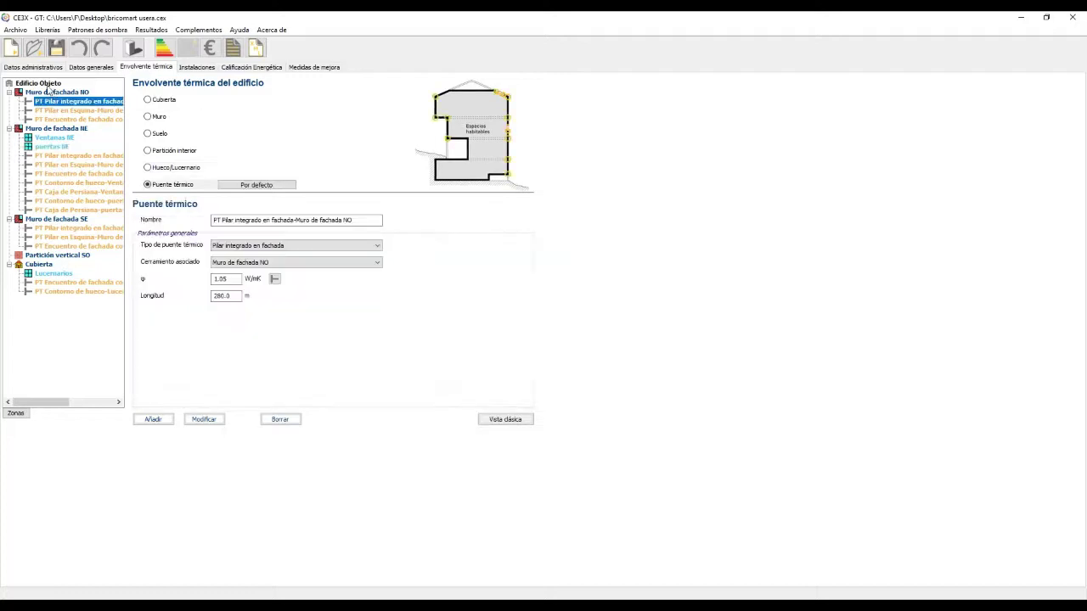
pyautogui.click(75, 112)
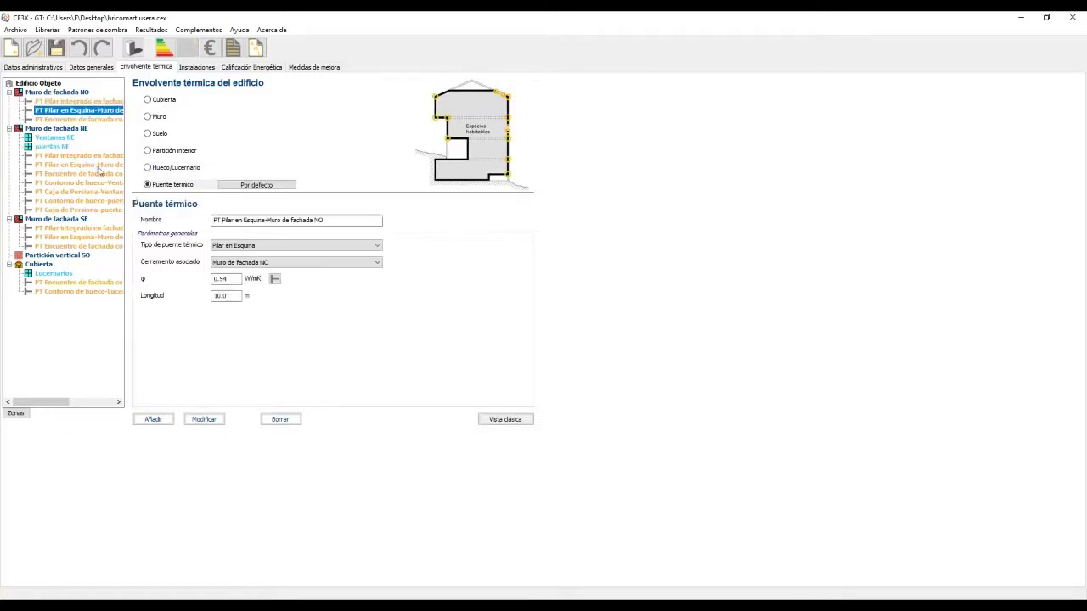
pyautogui.click(82, 165)
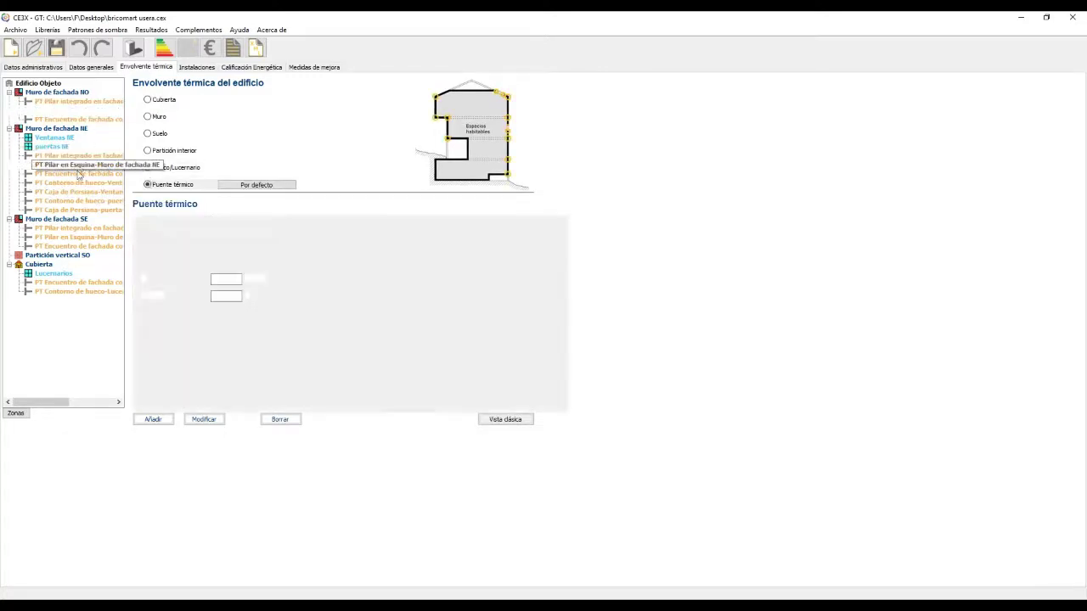
pyautogui.click(76, 237)
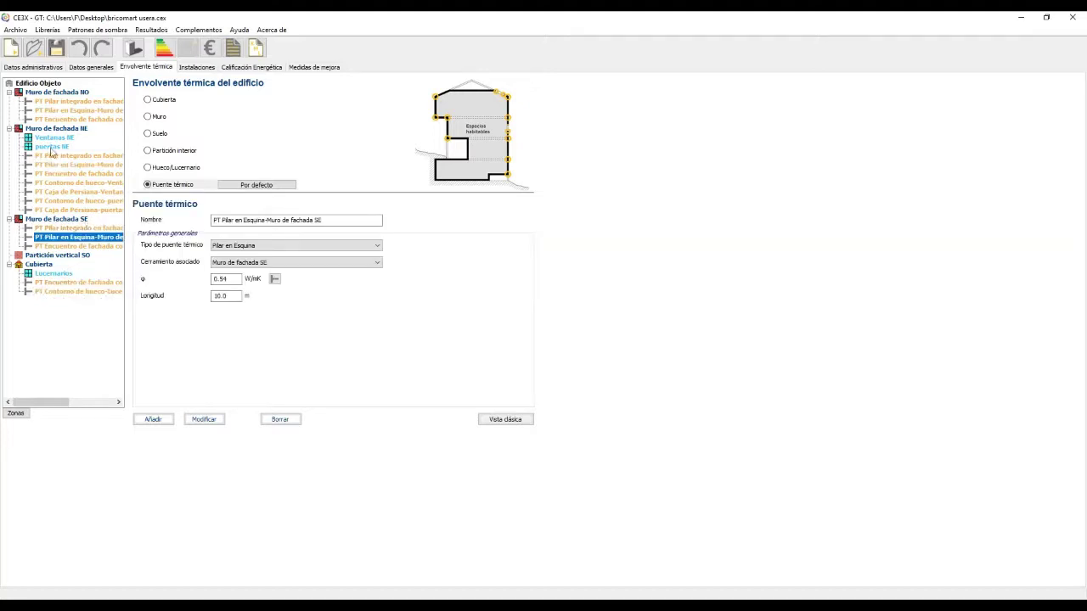
pyautogui.click(38, 83)
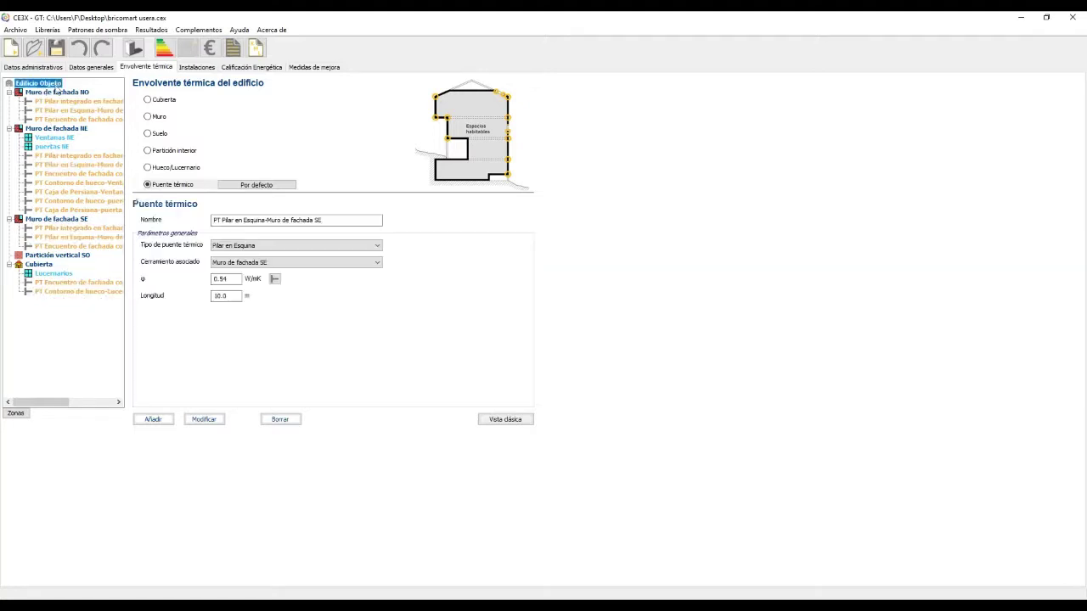
# - Review the Equipo ACS entry in the building installations and inspect the equipment on the Bricomart roof in Google Maps 3D view
pyautogui.click(196, 66)
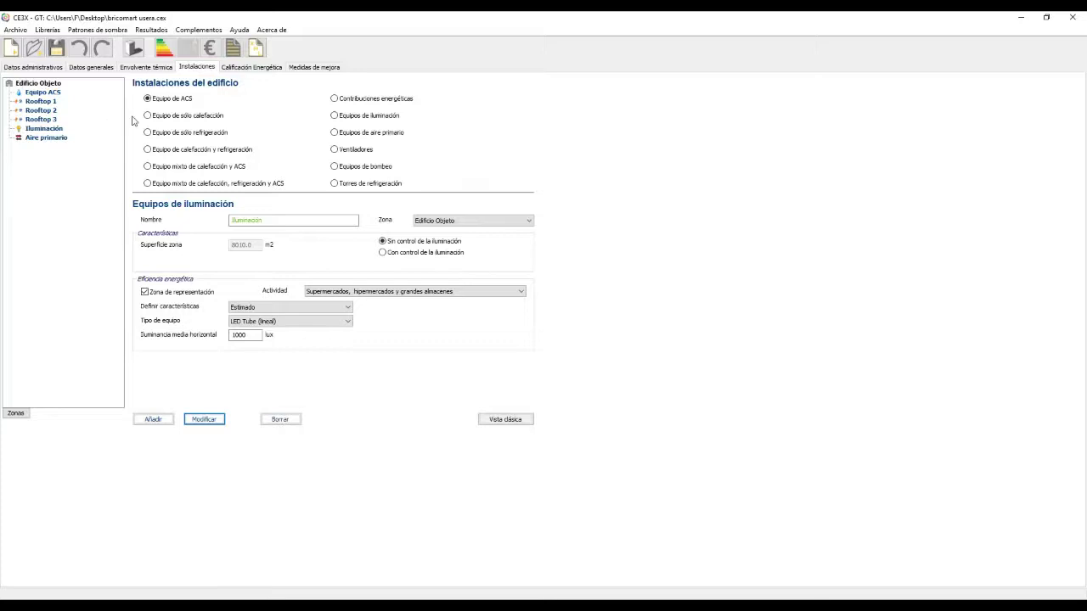
pyautogui.click(43, 92)
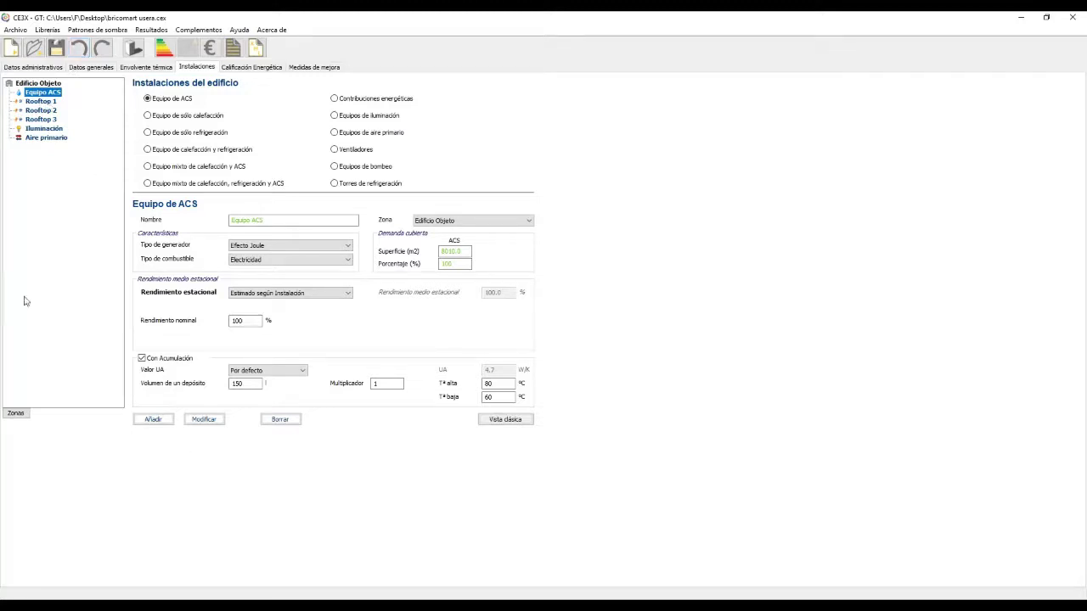
pyautogui.moveTo(319, 606)
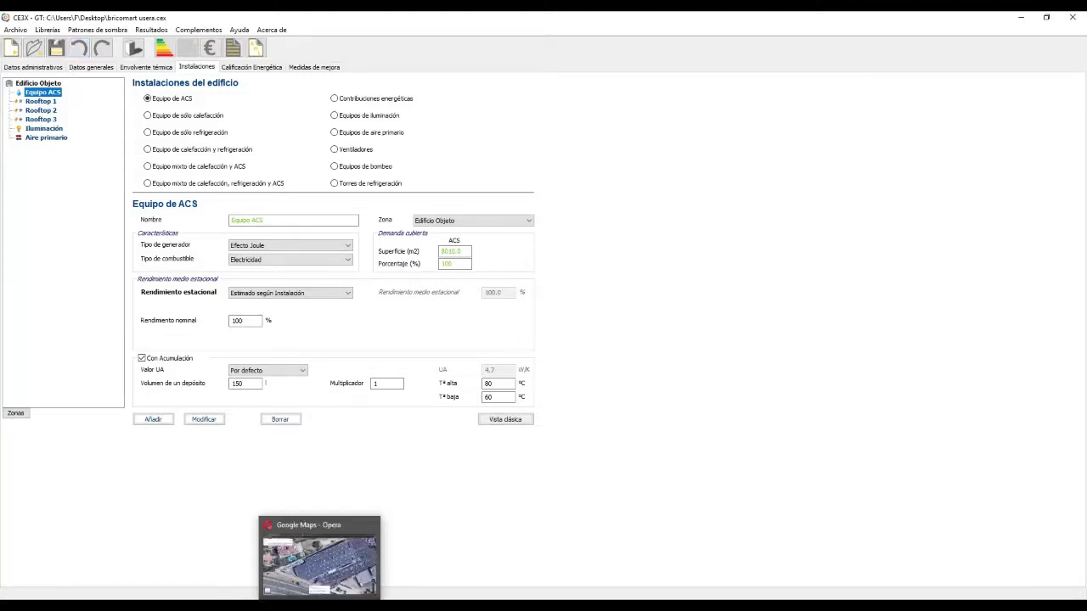
pyautogui.click(319, 556)
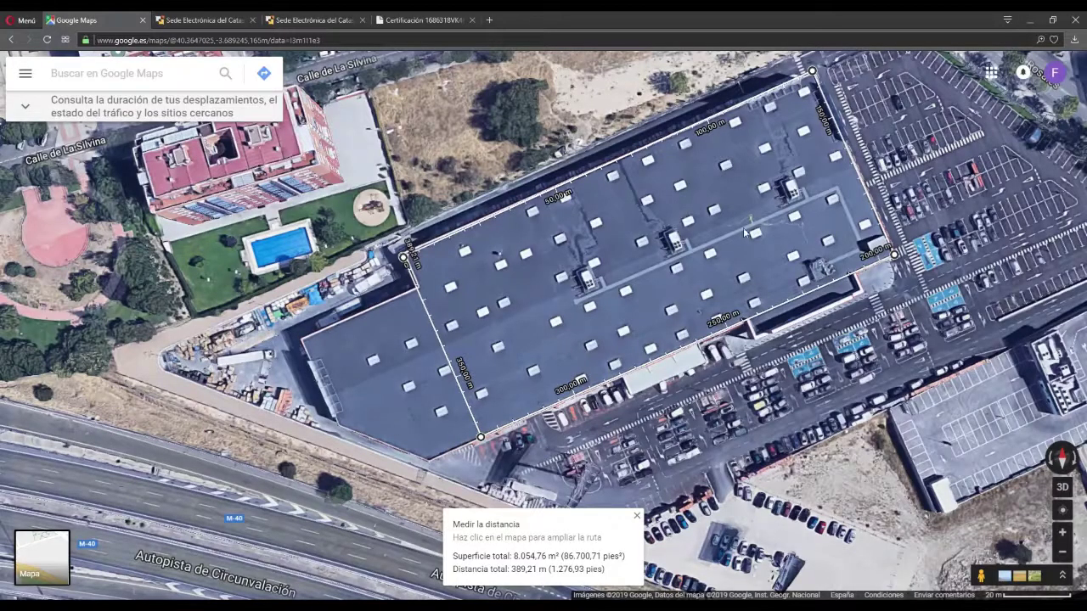
pyautogui.click(1062, 487)
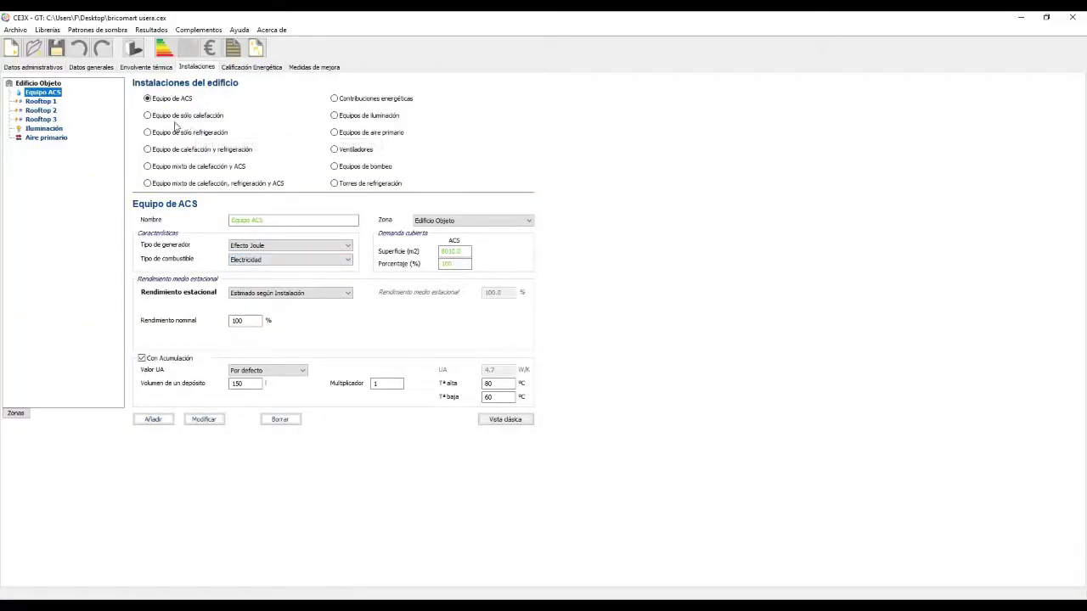
# - Review the Rooftop 1 heating and cooling equipment, including its covered demand and nominal heating performance
pyautogui.click(29, 102)
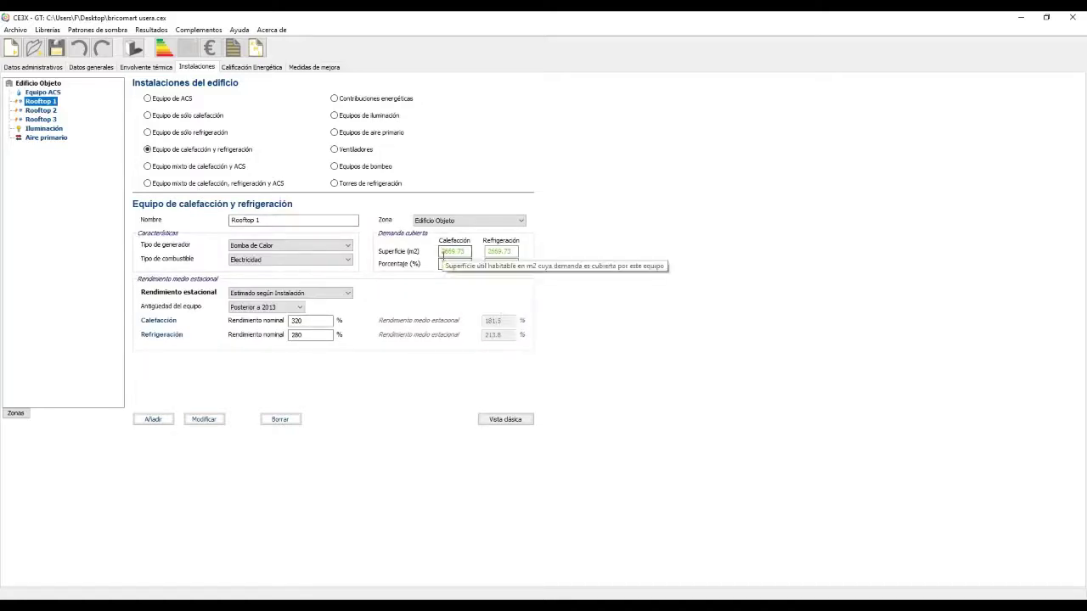
pyautogui.click(311, 322)
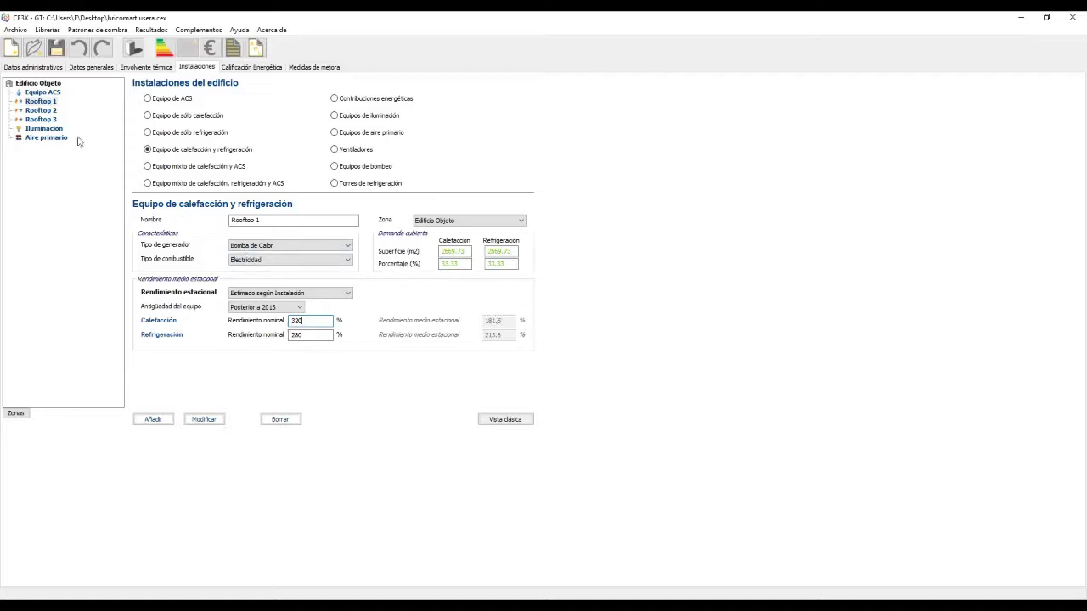
# - Review the Iluminación equipment entry and examine the available activity options for its representation zone without changing the selection
pyautogui.click(51, 130)
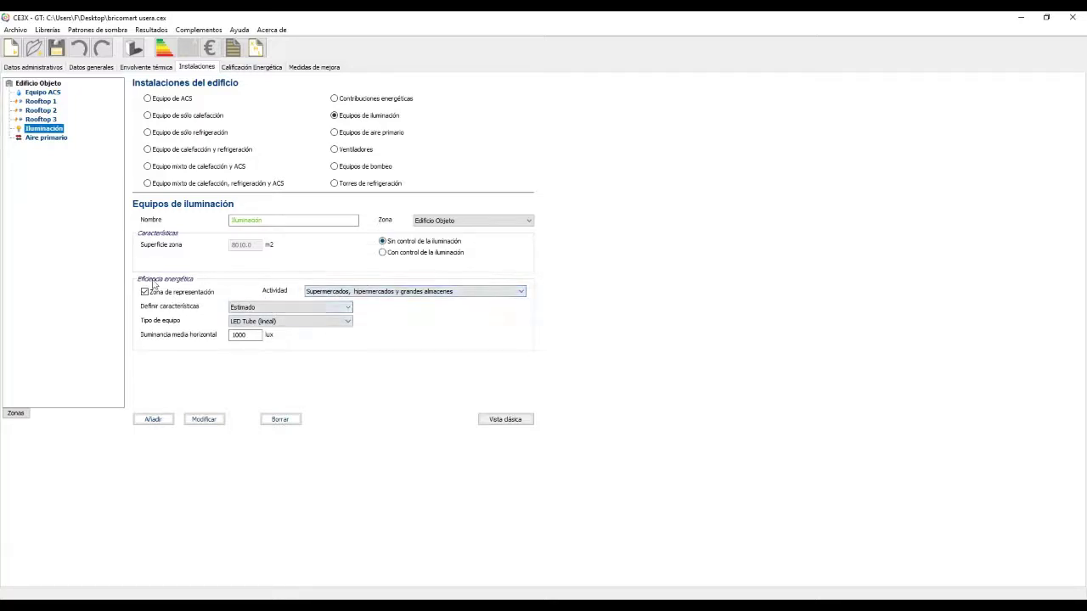
pyautogui.click(324, 293)
pyautogui.click(594, 286)
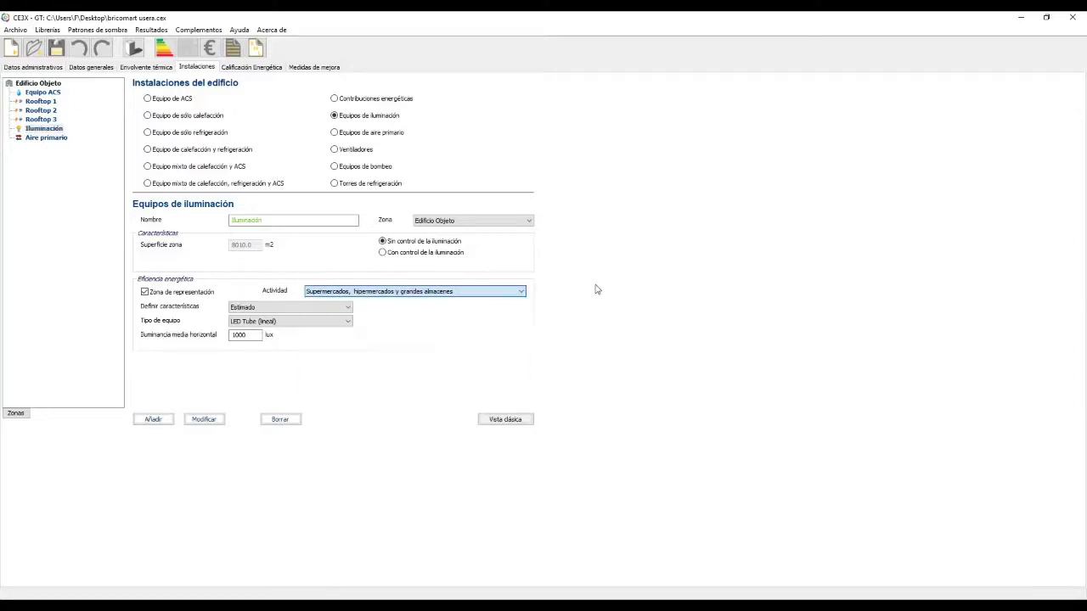
pyautogui.click(328, 292)
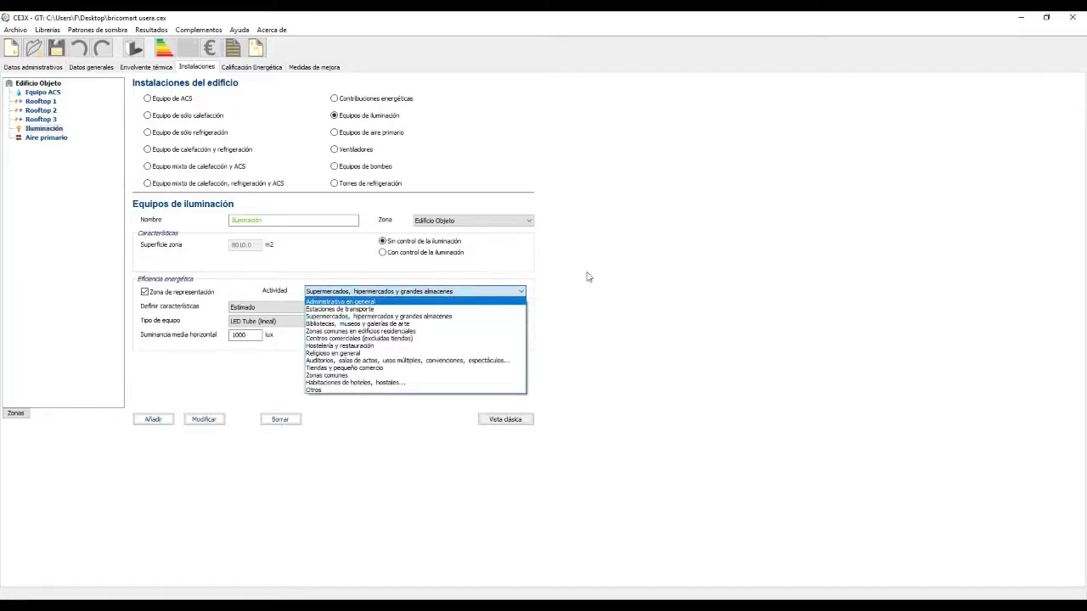
pyautogui.click(557, 292)
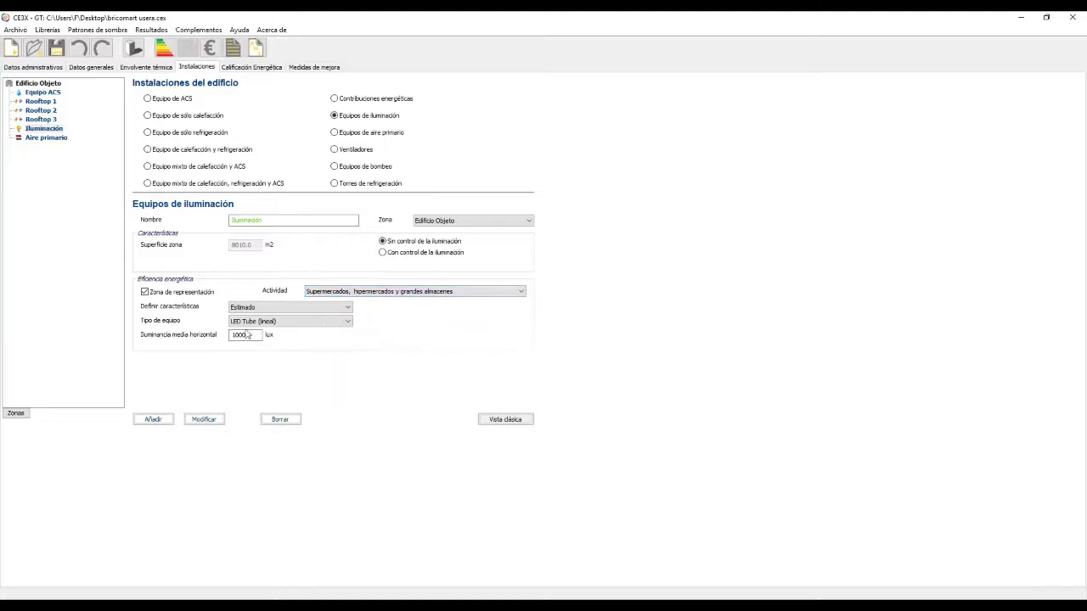
# - Check how the lighting characteristics are defined, the available lamp types and the average horizontal illuminance, keeping the existing settings
pyautogui.click(244, 309)
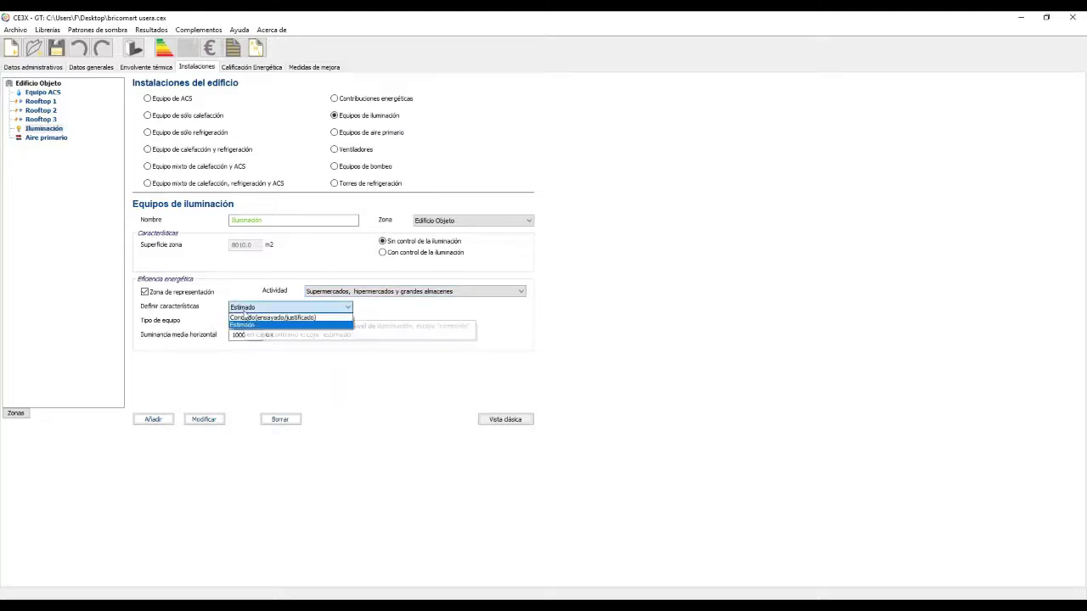
pyautogui.click(419, 323)
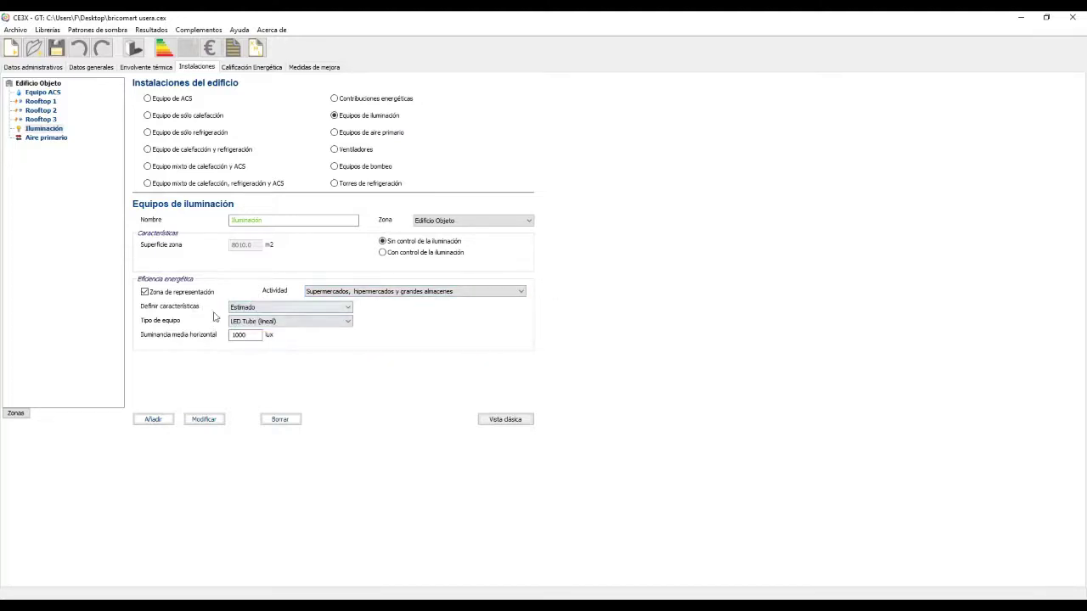
pyautogui.click(271, 322)
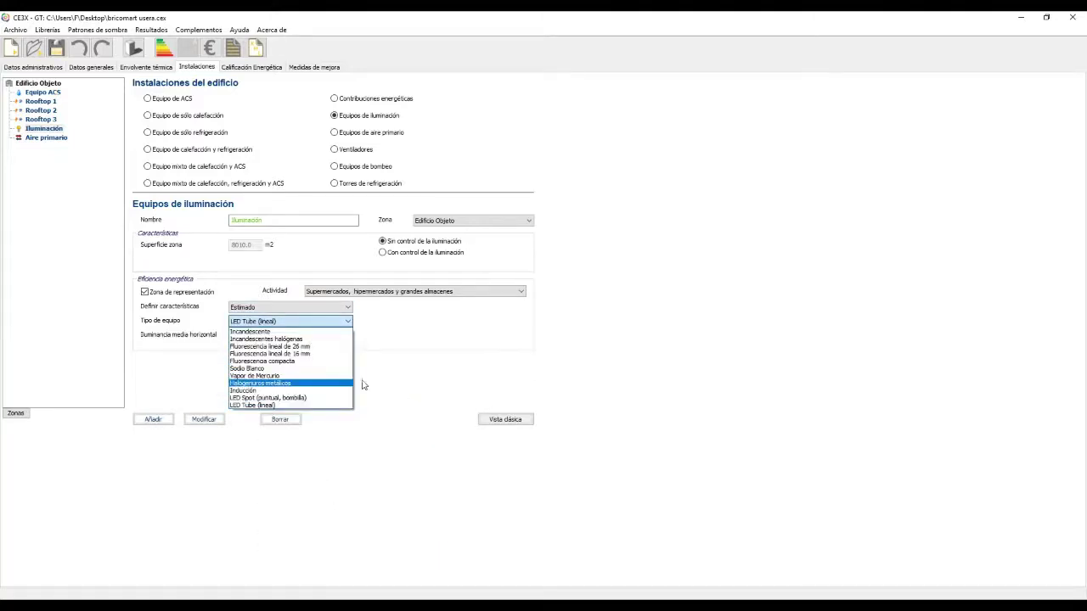
pyautogui.click(387, 393)
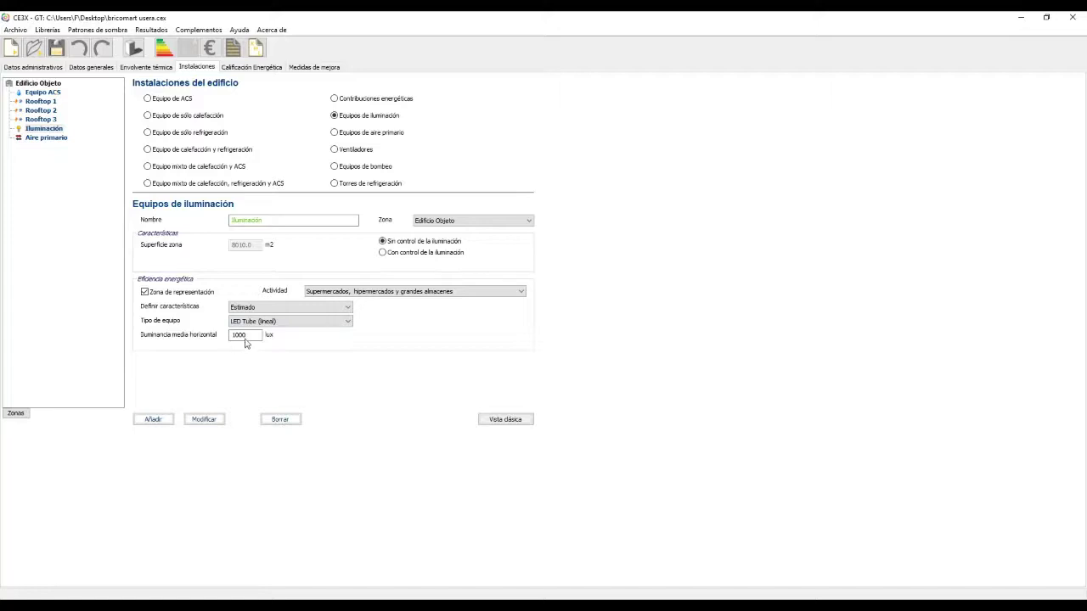
pyautogui.doubleClick(242, 336)
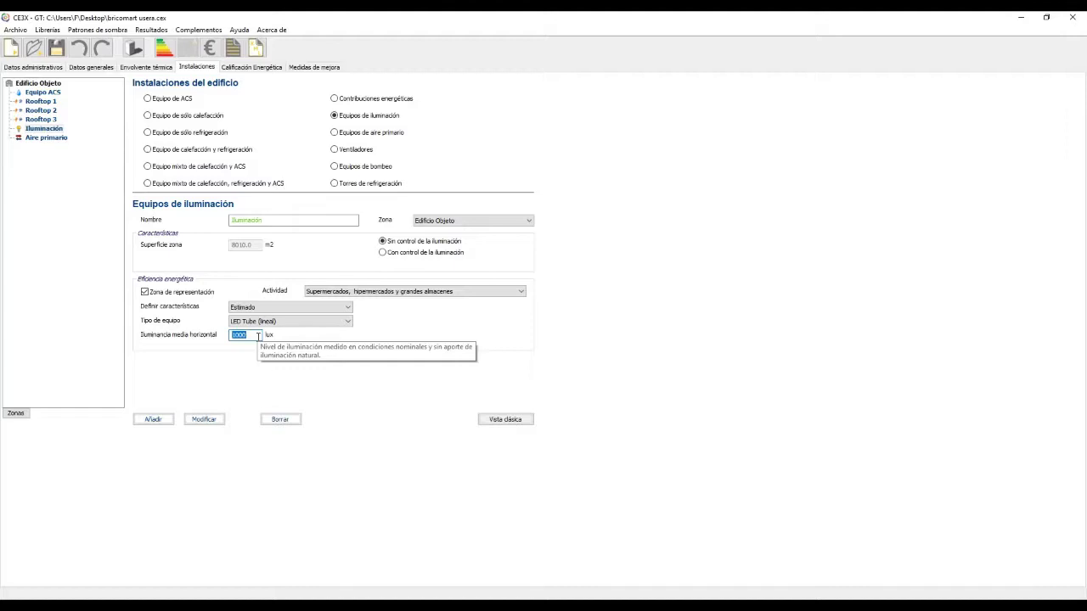
pyautogui.click(255, 337)
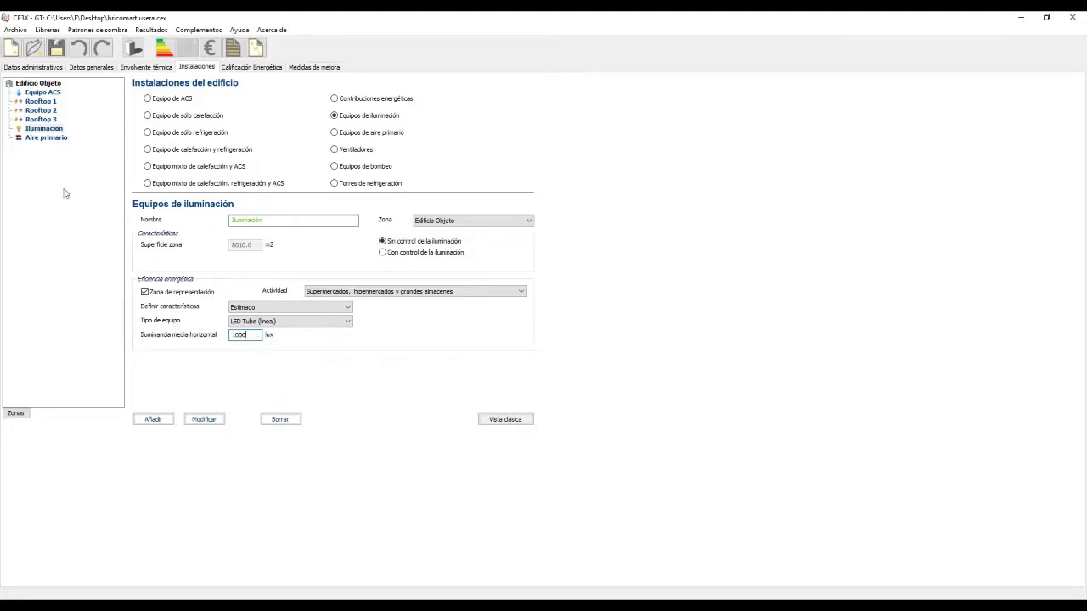
# - Review the ventilation flow of the Aire primario equipment and open the RITE ventilation airflow PDF in the browser
pyautogui.click(47, 139)
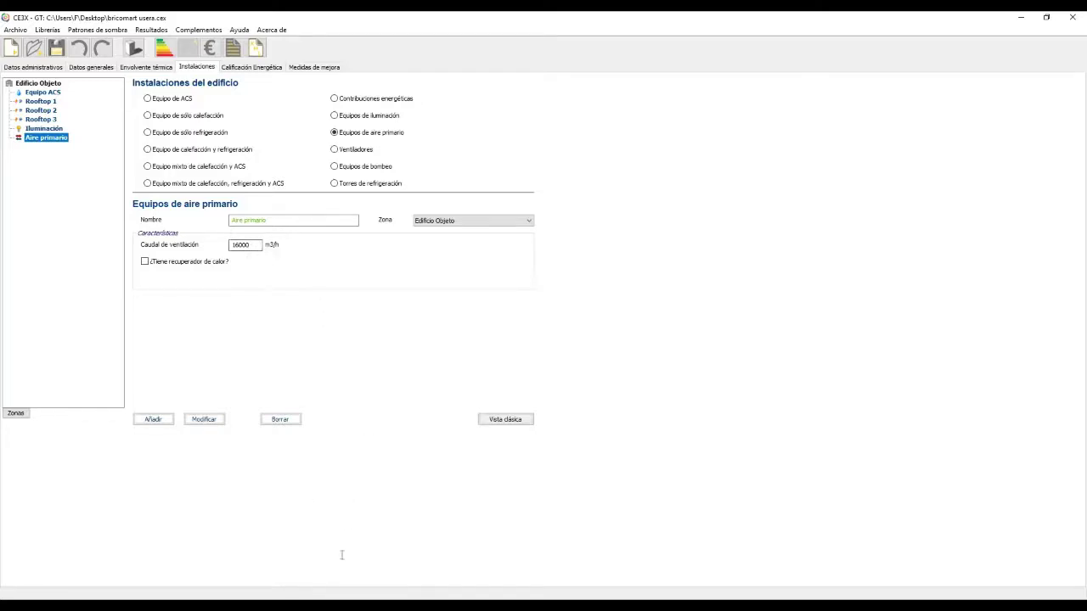
pyautogui.hotkey('alt', 'Tab')
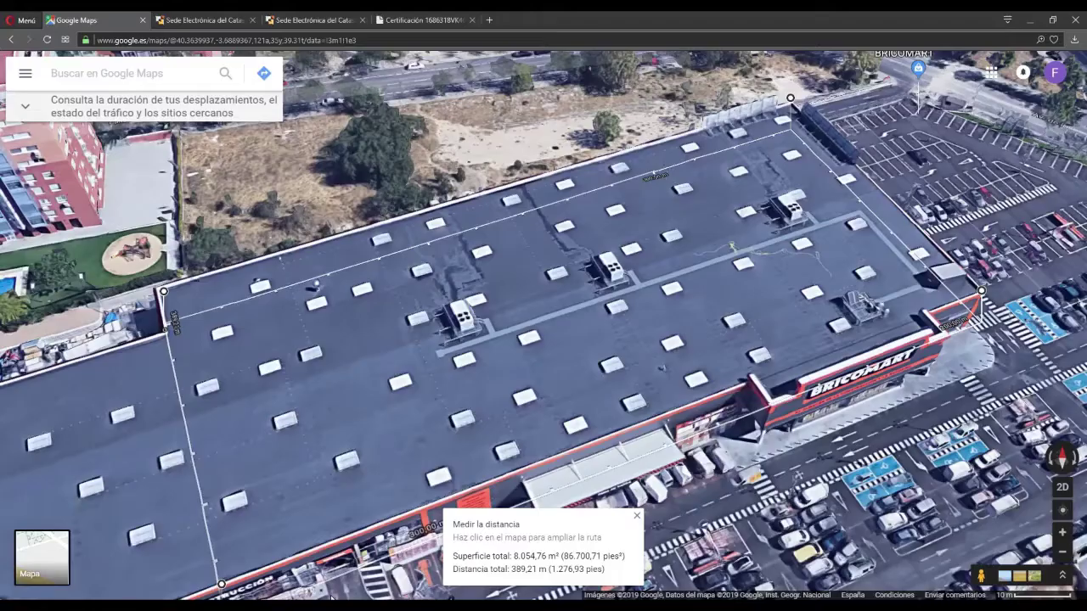
pyautogui.click(395, 25)
pyautogui.click(329, 19)
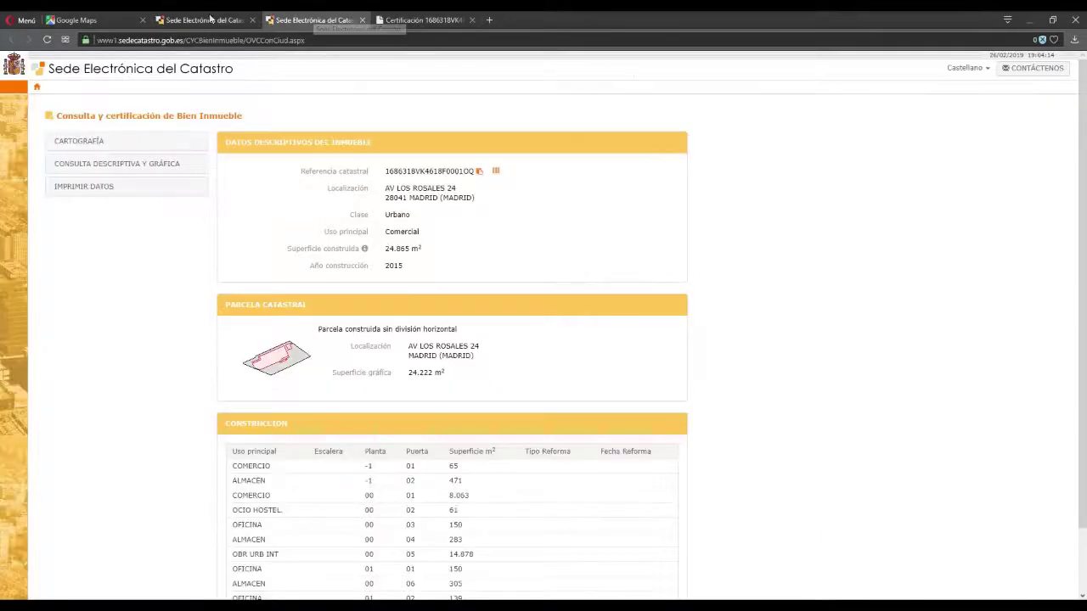
pyautogui.click(217, 21)
pyautogui.hotkey('ctrl', 'shift', 't')
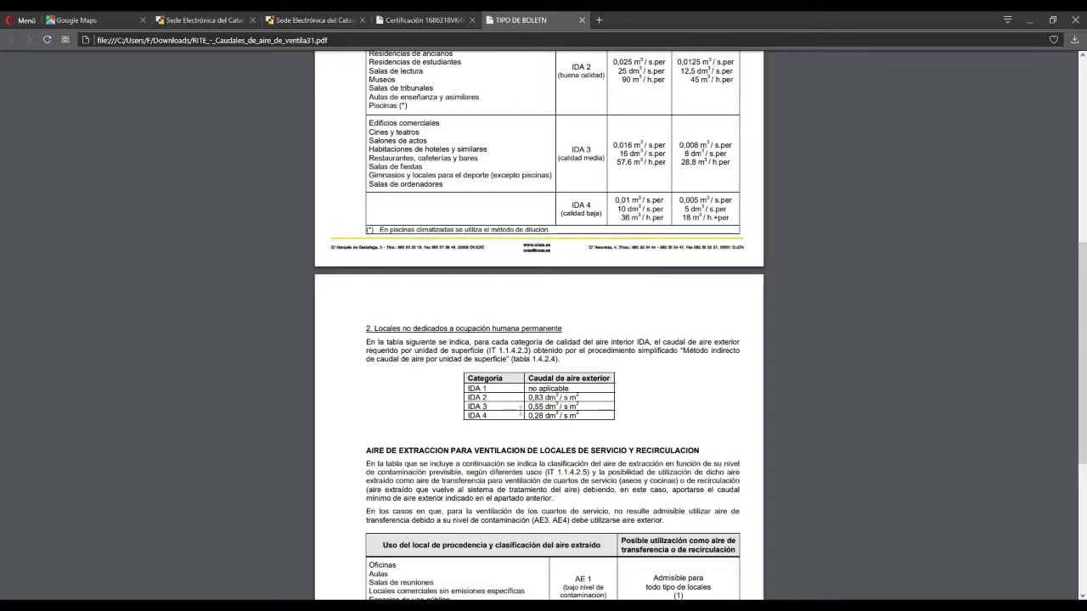
# - Look up the required indoor air quality category for Edificios comerciales in the RITE table of permanently occupied premises
pyautogui.scroll(3, 502, 336)
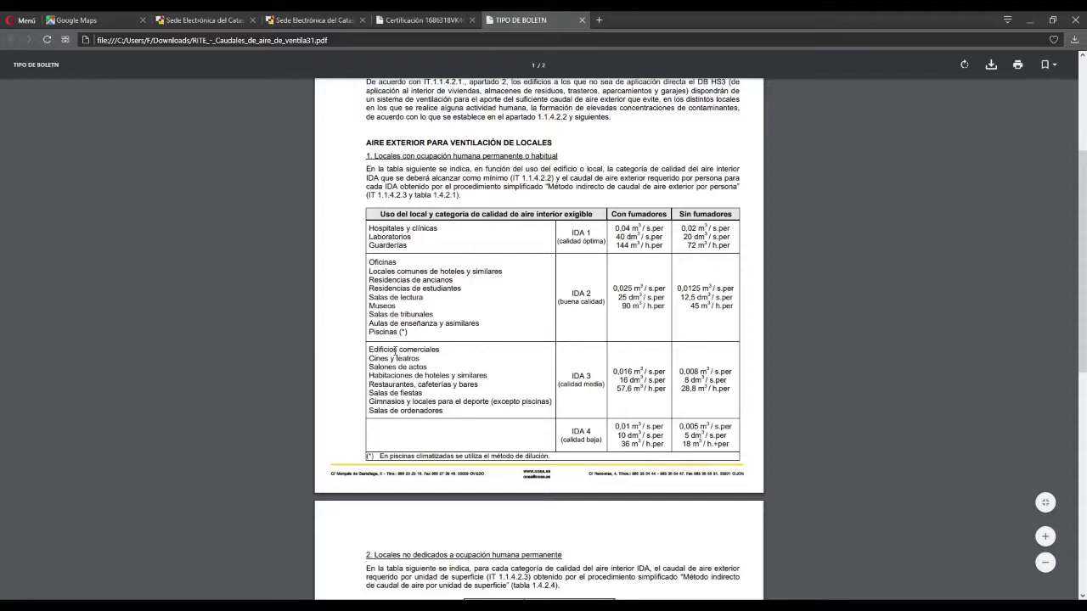
pyautogui.moveTo(369, 348); pyautogui.dragTo(437, 354)
pyautogui.click(566, 382)
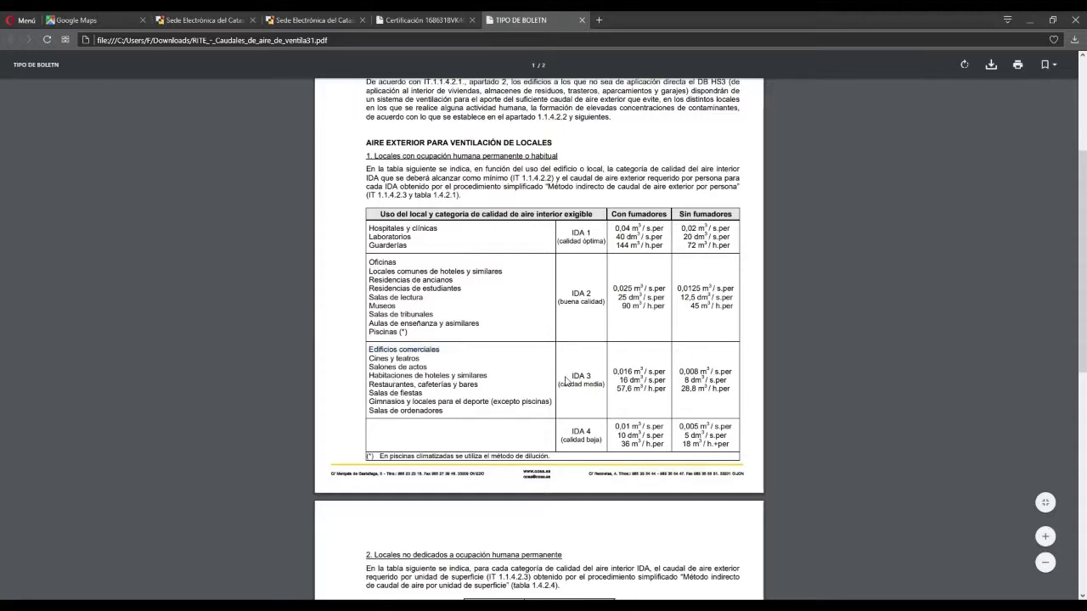
pyautogui.moveTo(572, 374); pyautogui.dragTo(553, 386)
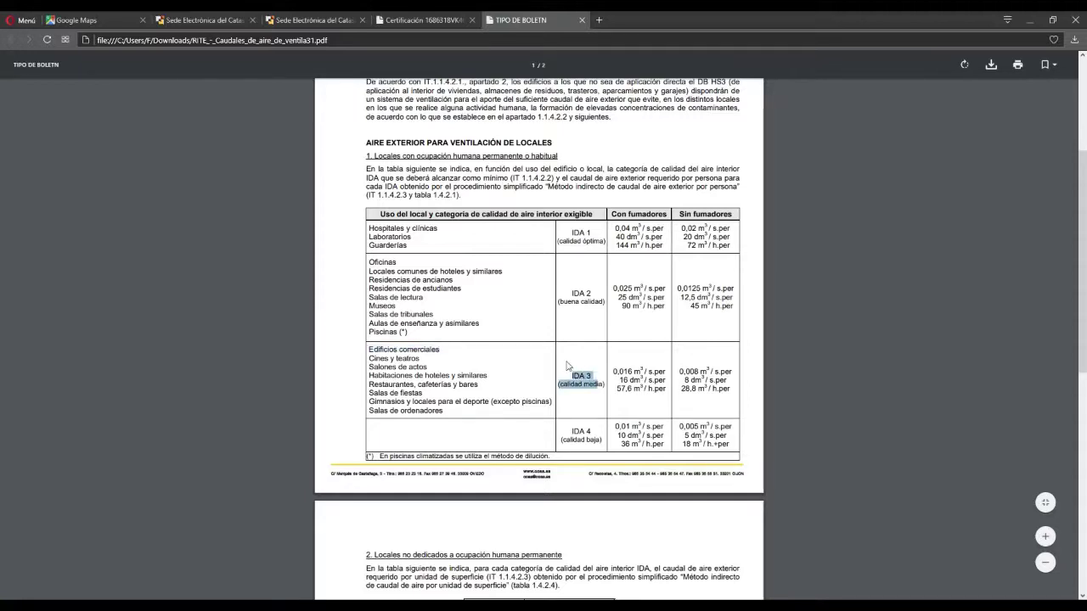
pyautogui.scroll(-2, 564, 340)
pyautogui.scroll(-1, 258, 375)
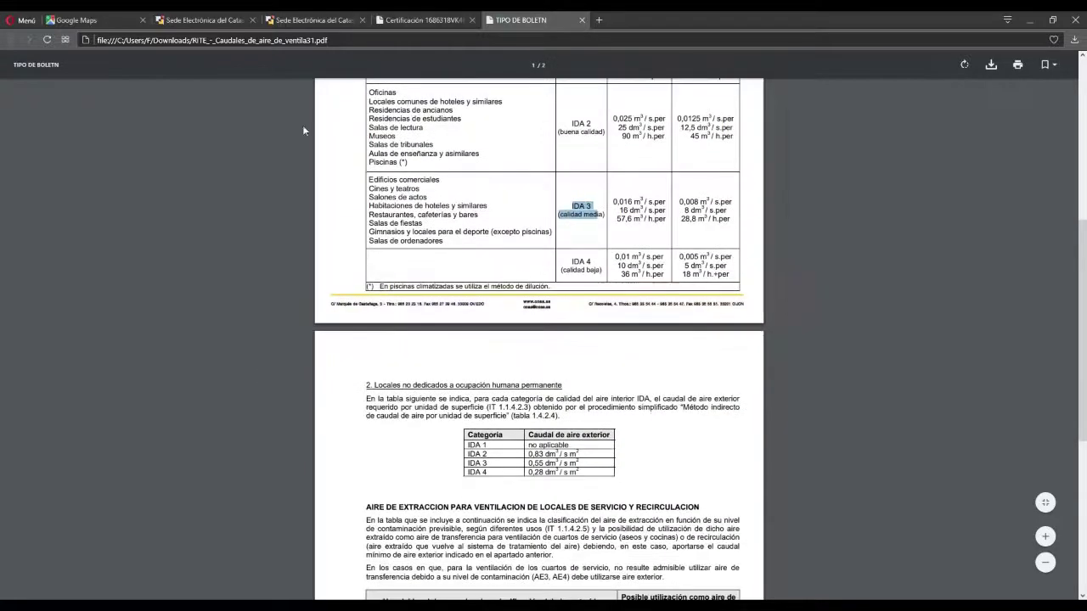
# - Examine the IDA 3 outdoor airflow per surface area for premises without permanent human occupation, and return to Aire primario in CE3X
pyautogui.click(438, 395)
pyautogui.scroll(-1, 441, 406)
pyautogui.moveTo(383, 328); pyautogui.dragTo(535, 326)
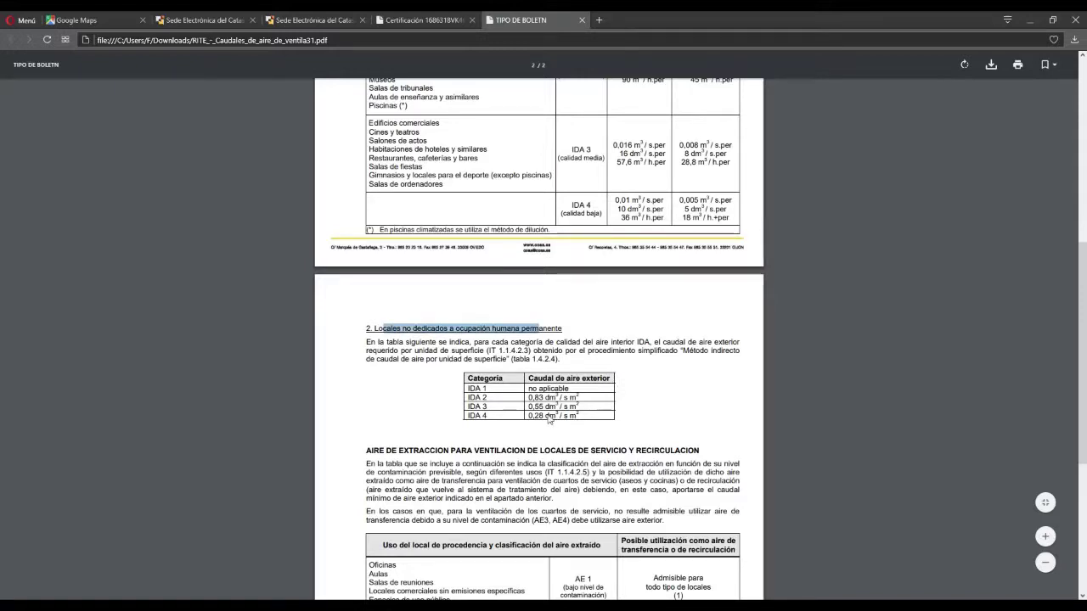
pyautogui.moveTo(525, 406); pyautogui.dragTo(581, 408)
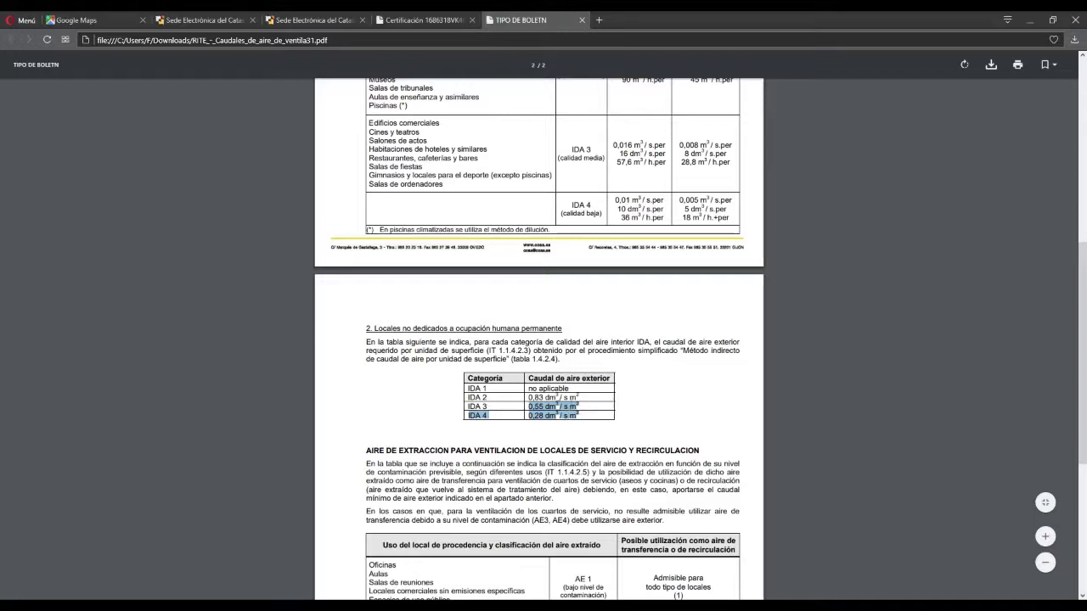
pyautogui.click(577, 409)
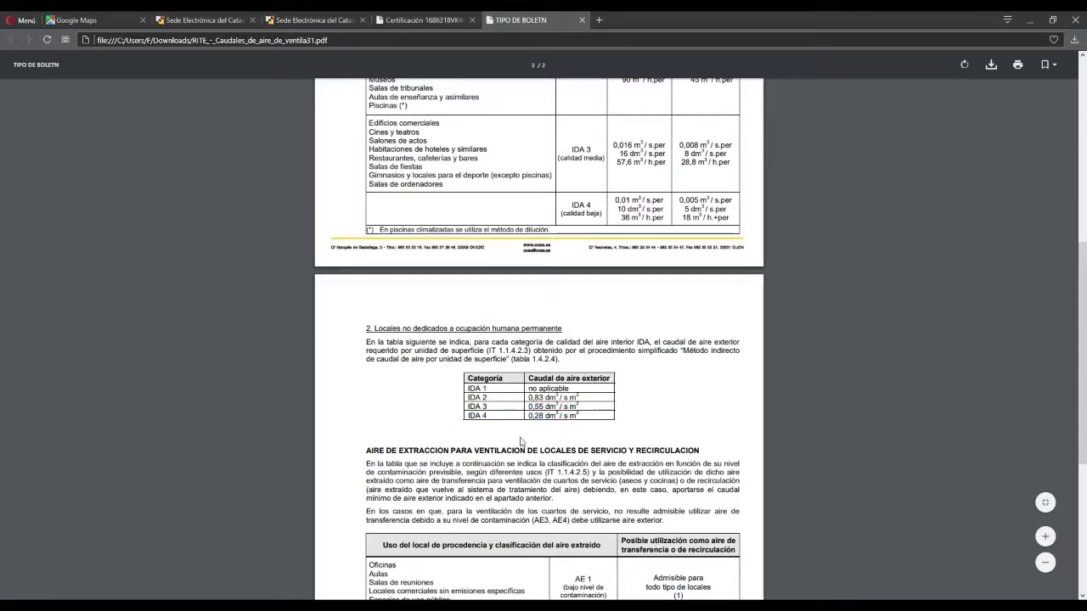
pyautogui.hotkey('alt', 'Tab')
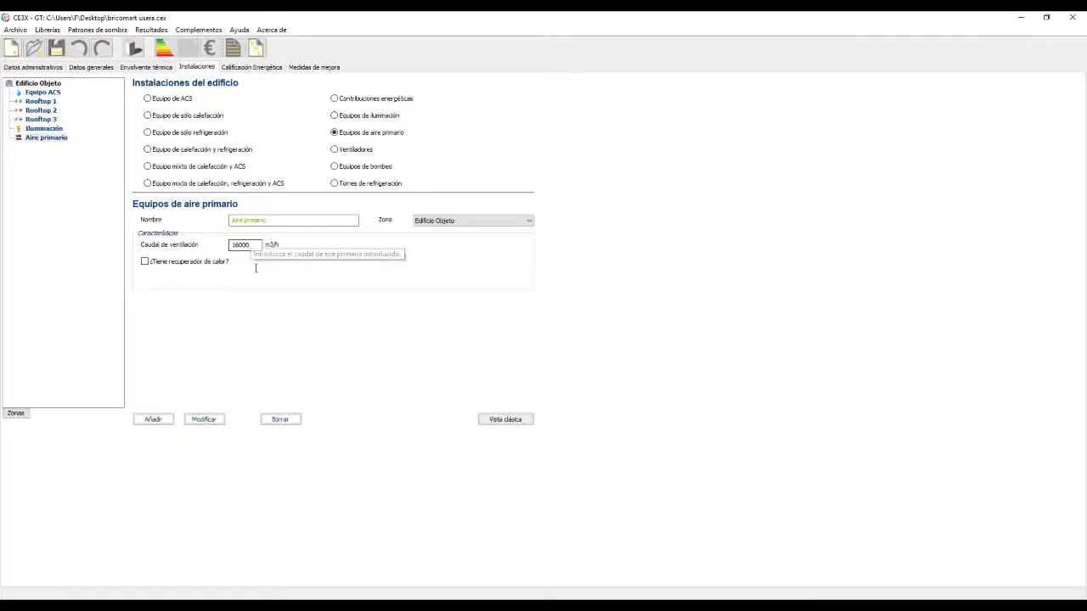
# - Review the building's energy rating and display the measures and results of improvement set A
pyautogui.click(249, 68)
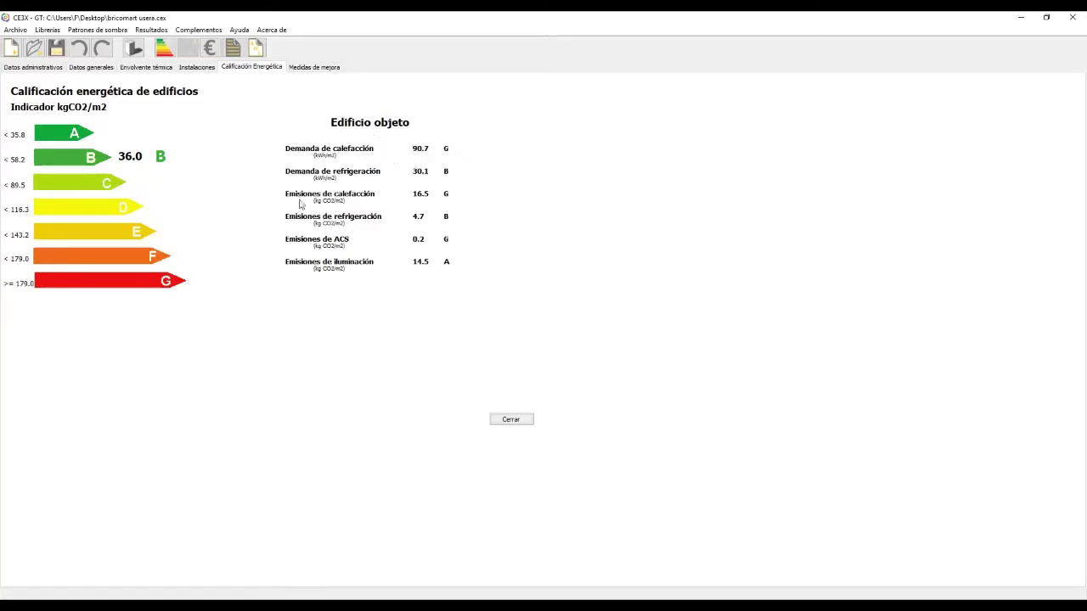
pyautogui.click(321, 68)
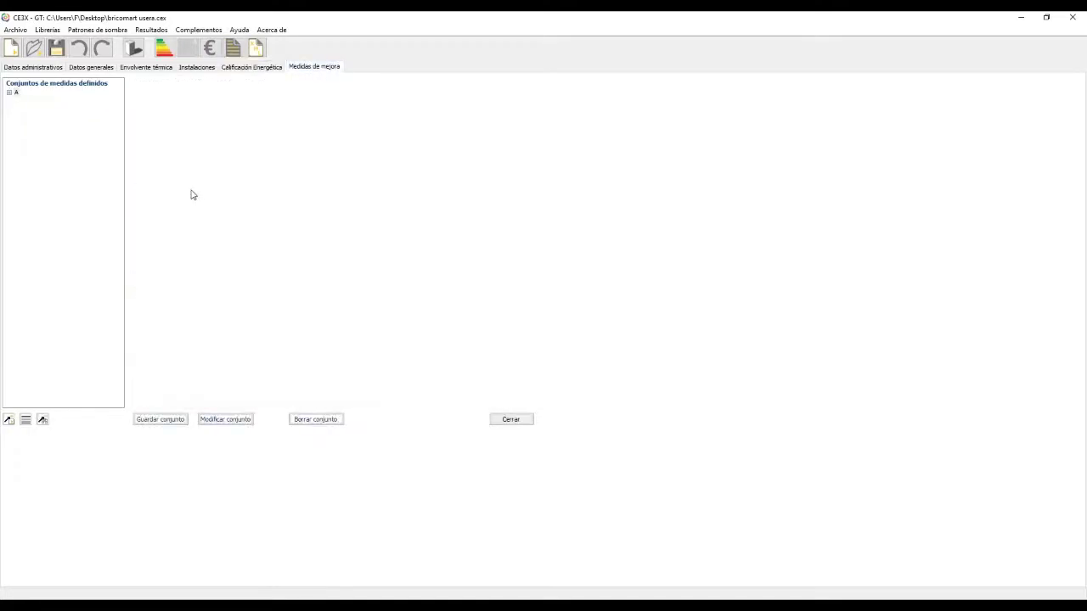
pyautogui.click(10, 93)
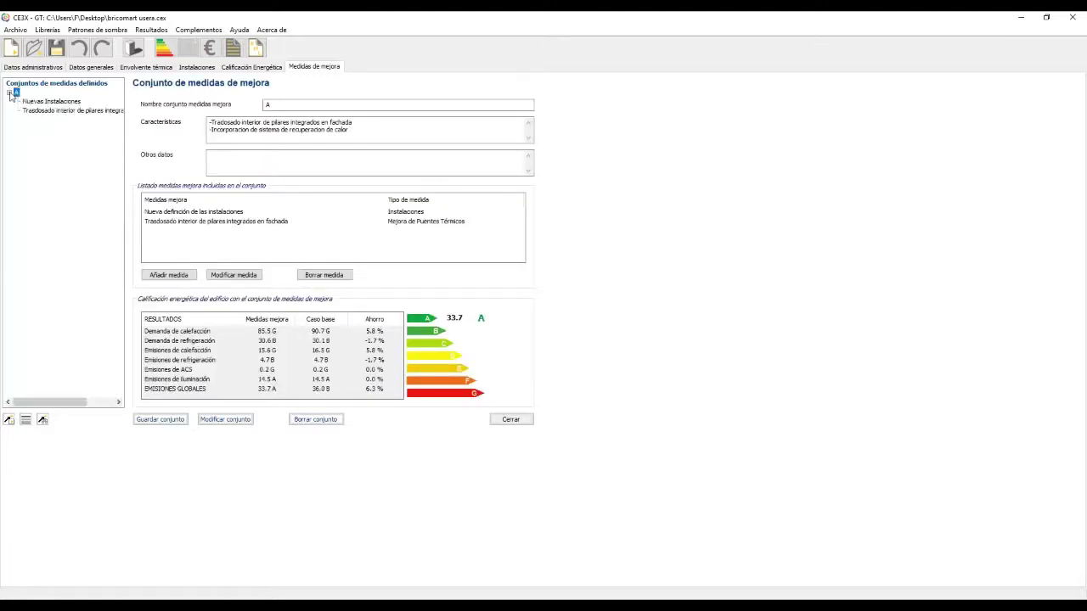